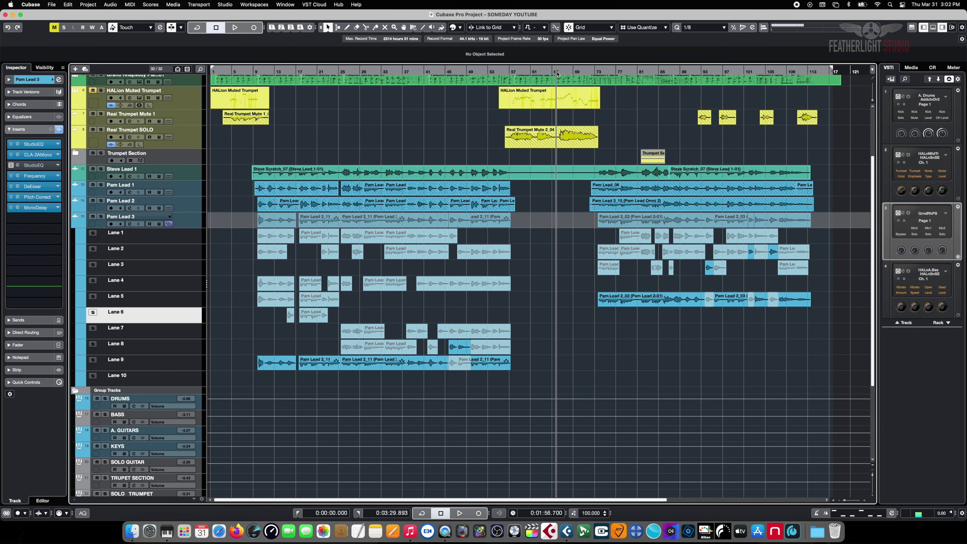
- Play the song back from about bar 65 and stop
key("space")
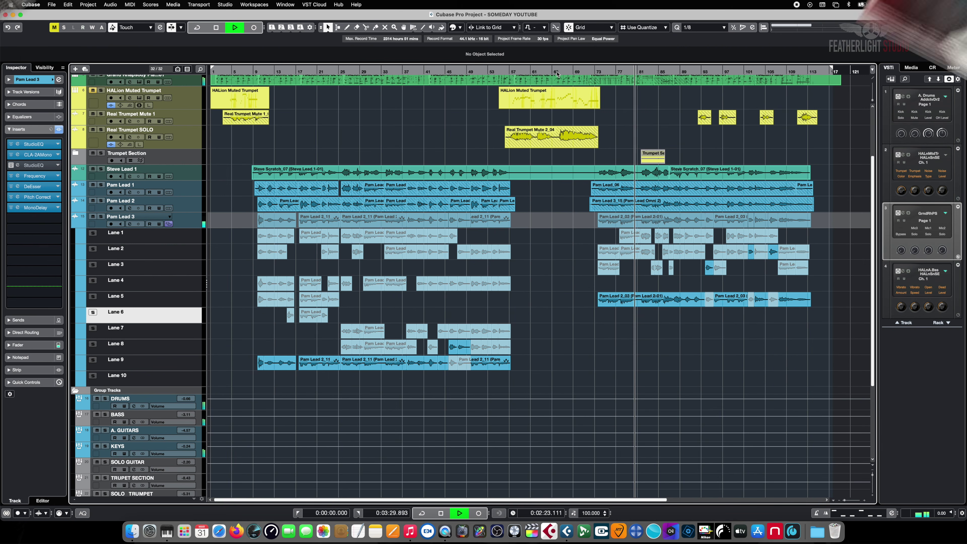
key("space")
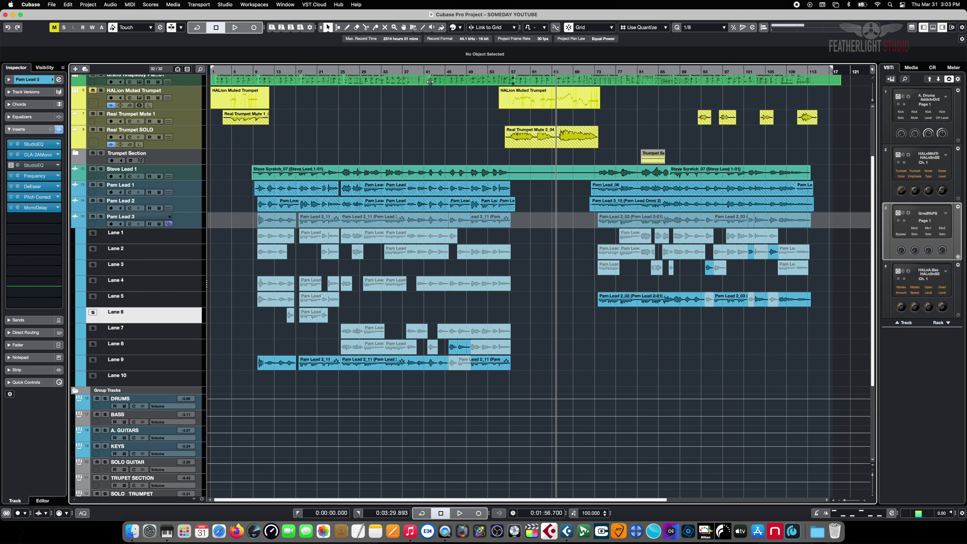
- Hide the lanes of the Lead 3 vocal track and duplicate the track
left_click(168, 224)
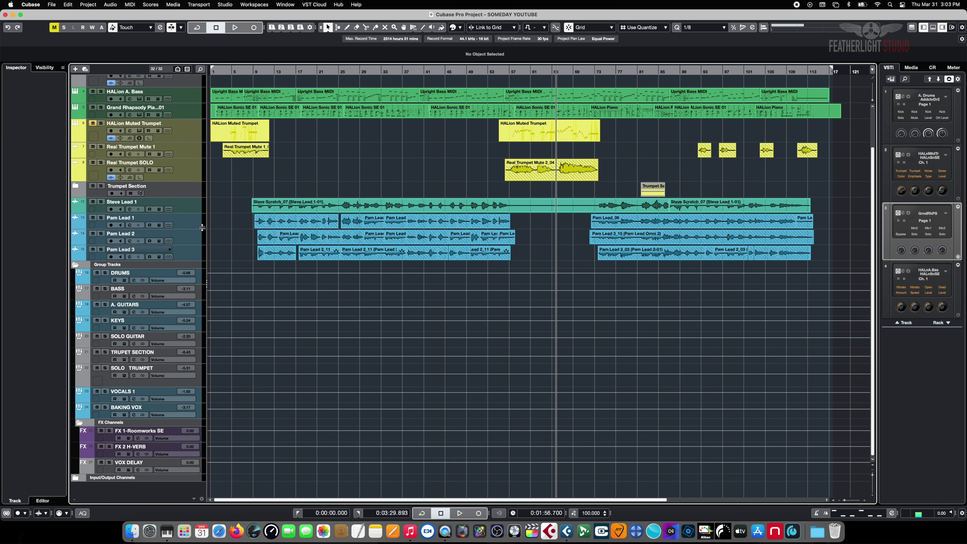
left_click(189, 250)
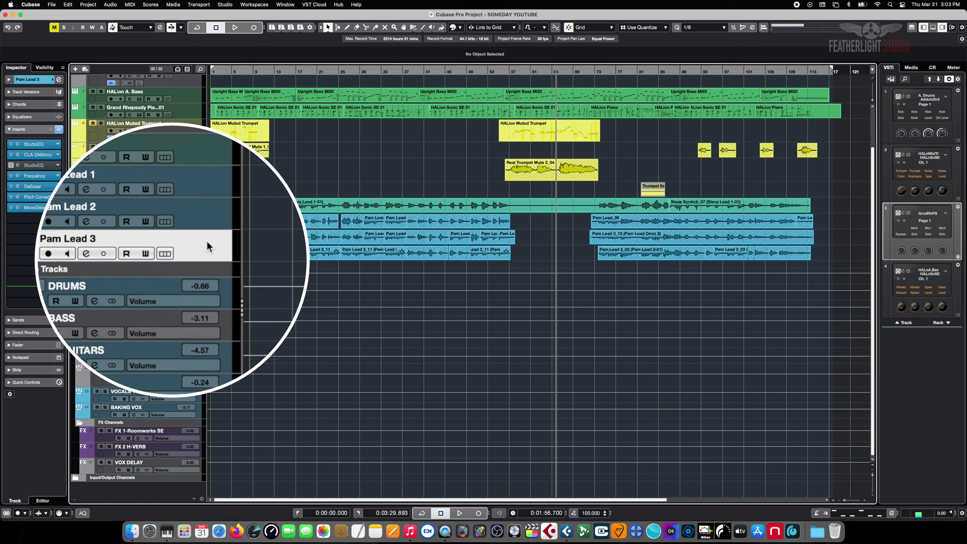
right_click(189, 250)
left_click(247, 296)
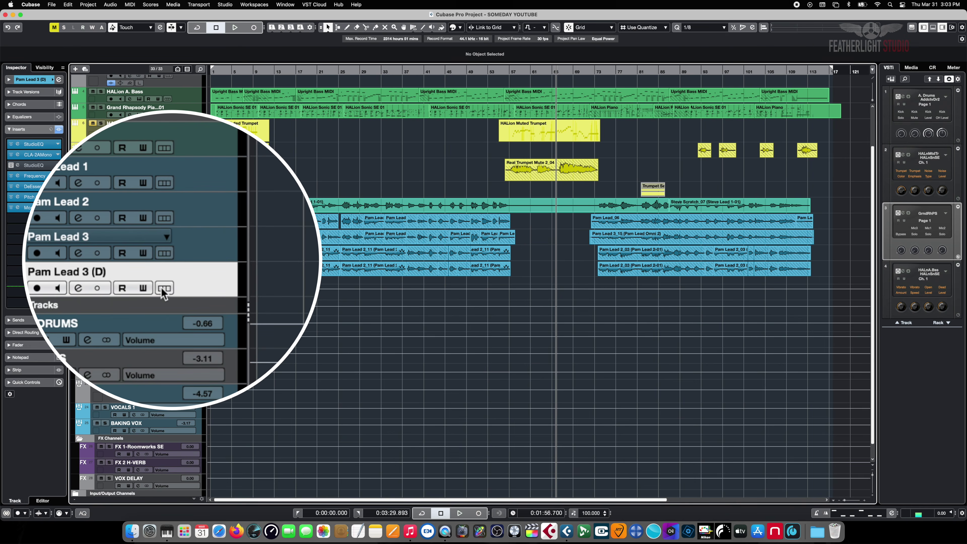
- Show the duplicated vocal track's lanes and delete all its takes in the song's earlier section, before about bar 57
left_click(168, 272)
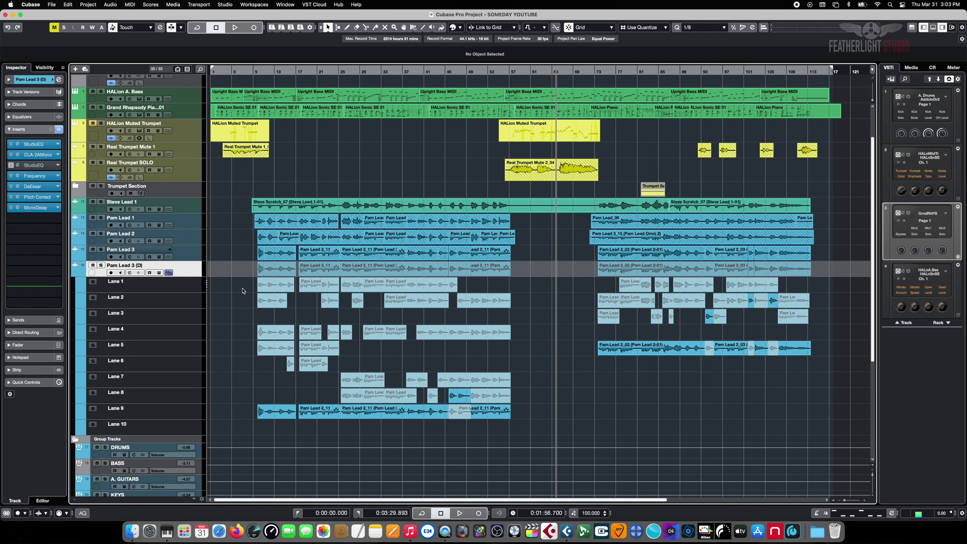
left_click_drag(243, 290, 531, 443)
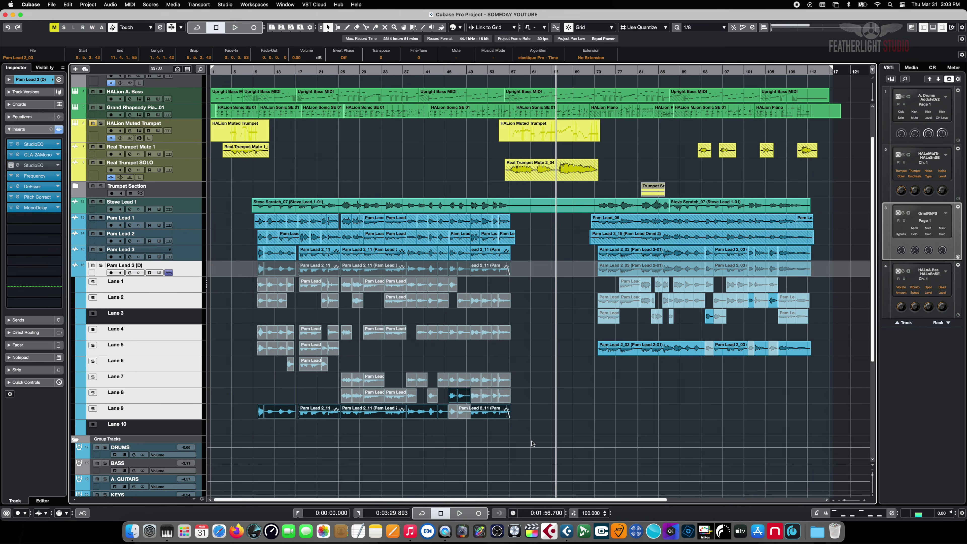
key("Delete")
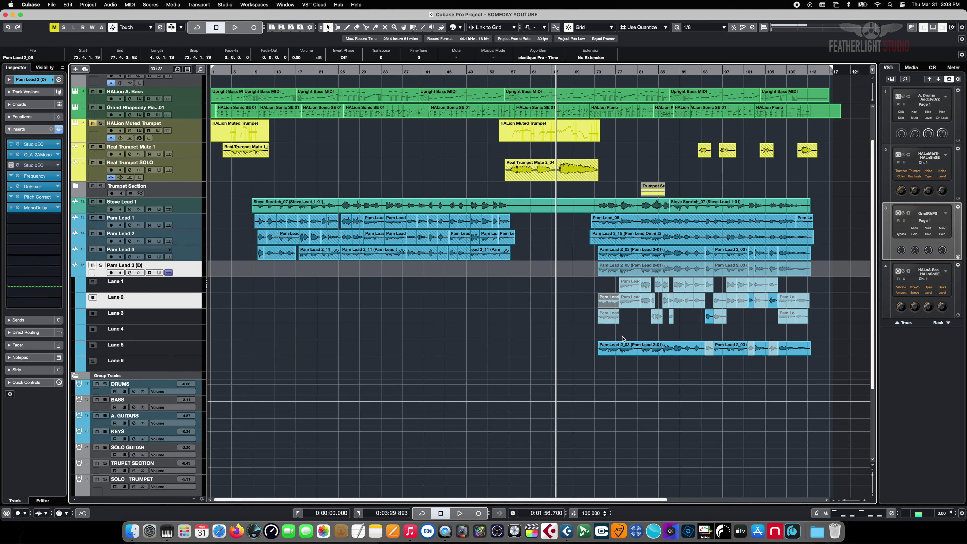
- Place the playhead at about bar 77 and play back the second vocal section
left_click(611, 71)
left_click(618, 72)
key("space")
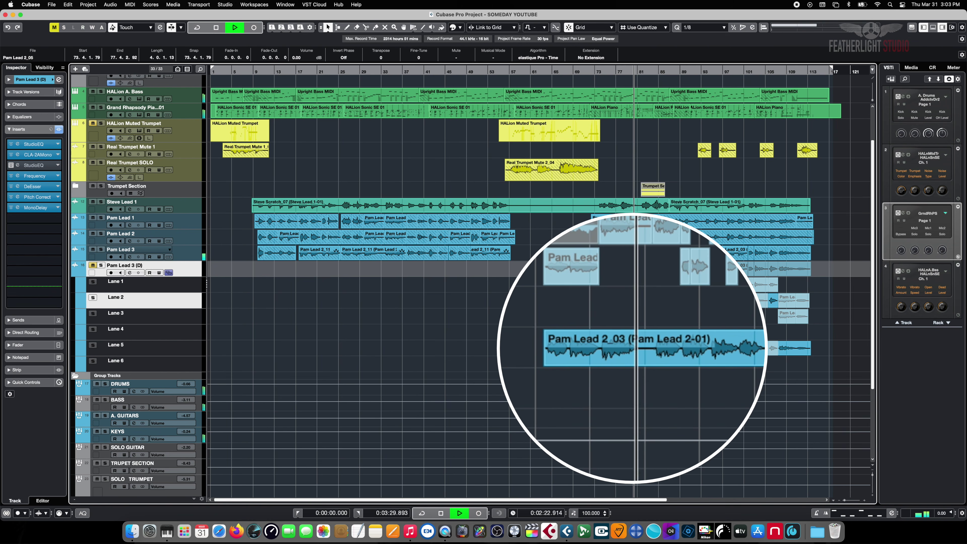
key("space")
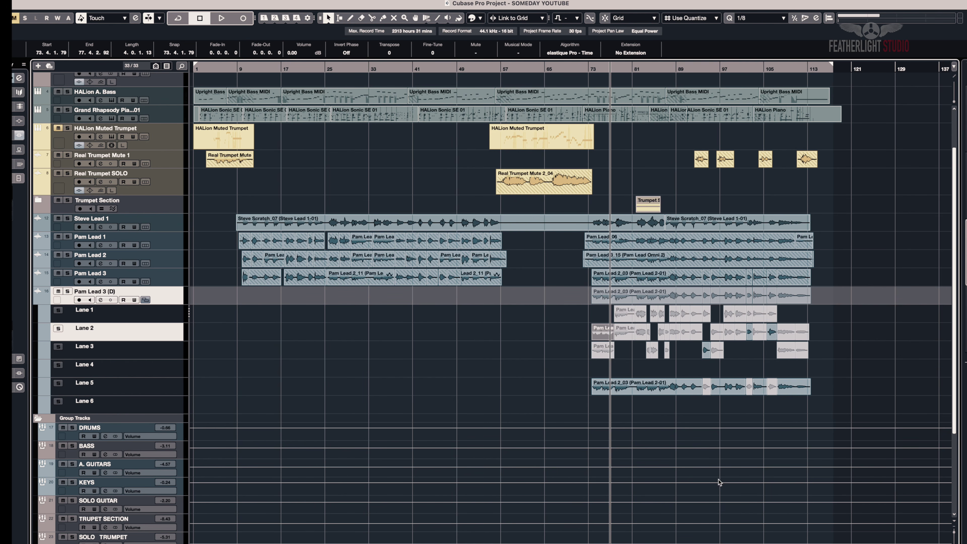
- Split out the phrase between about bars 77 and 81 on Lane 5 of the duplicated vocal track
scroll(636, 423, "up", 5)
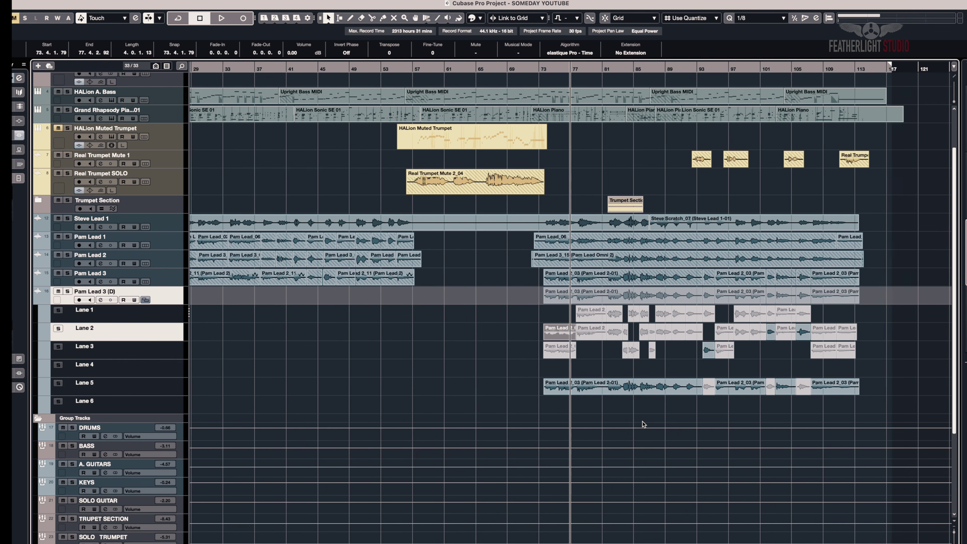
key("3")
left_click(578, 389)
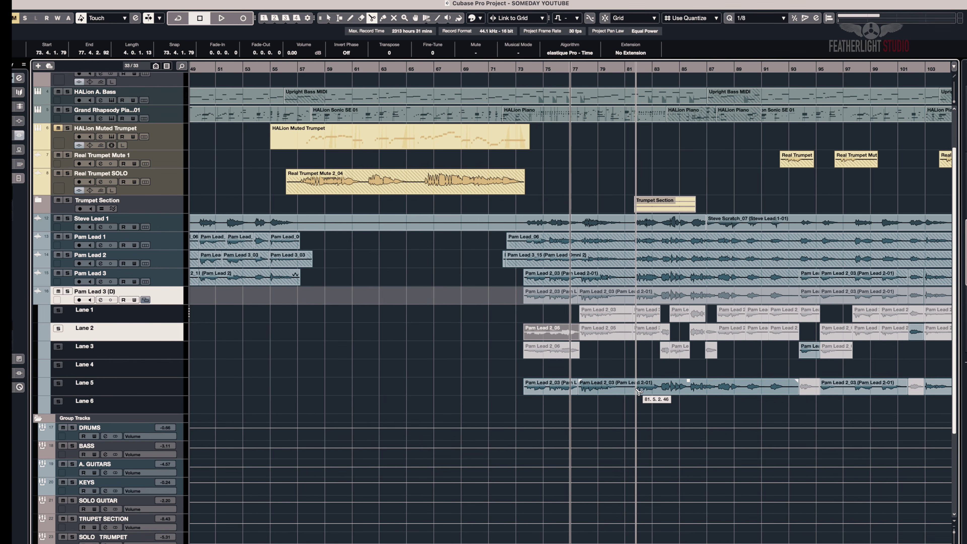
left_click(623, 388)
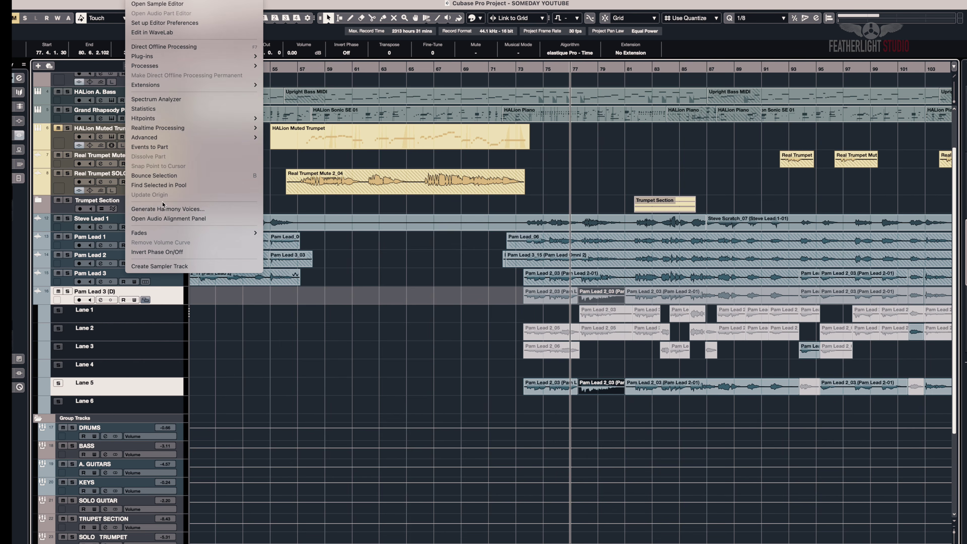
- Generate harmony voices from the split phrase with 3 voices and vibrato strength reduction of 80 %
left_click(164, 211)
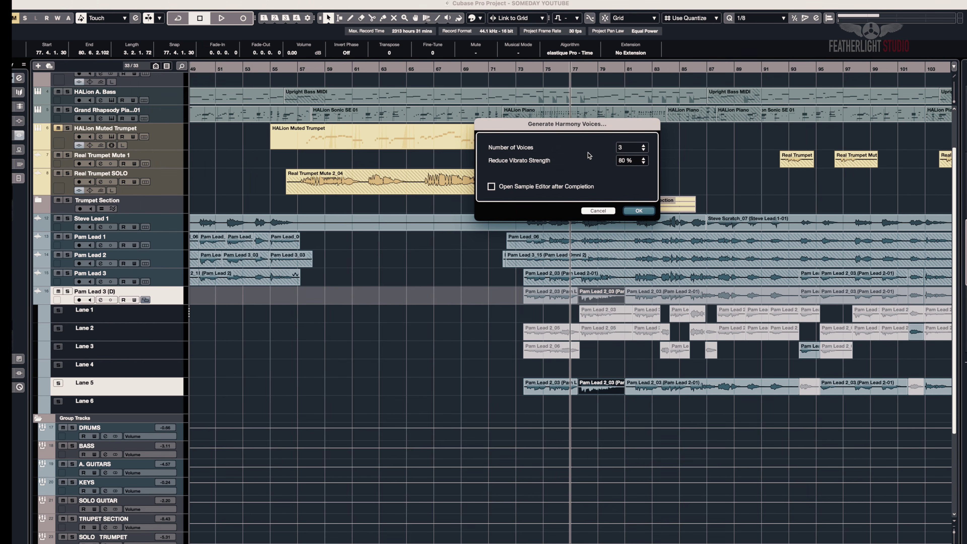
left_click_drag(630, 122, 562, 138)
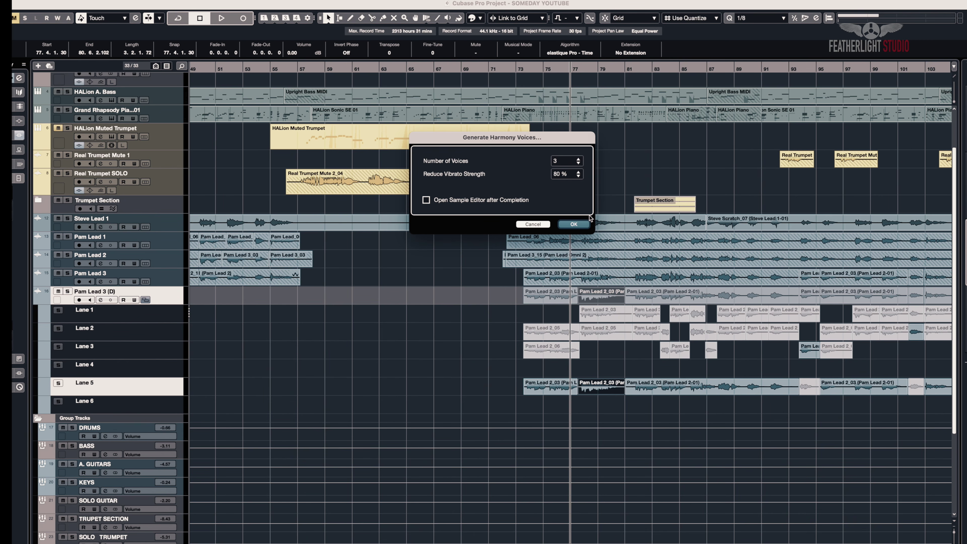
left_click(572, 224)
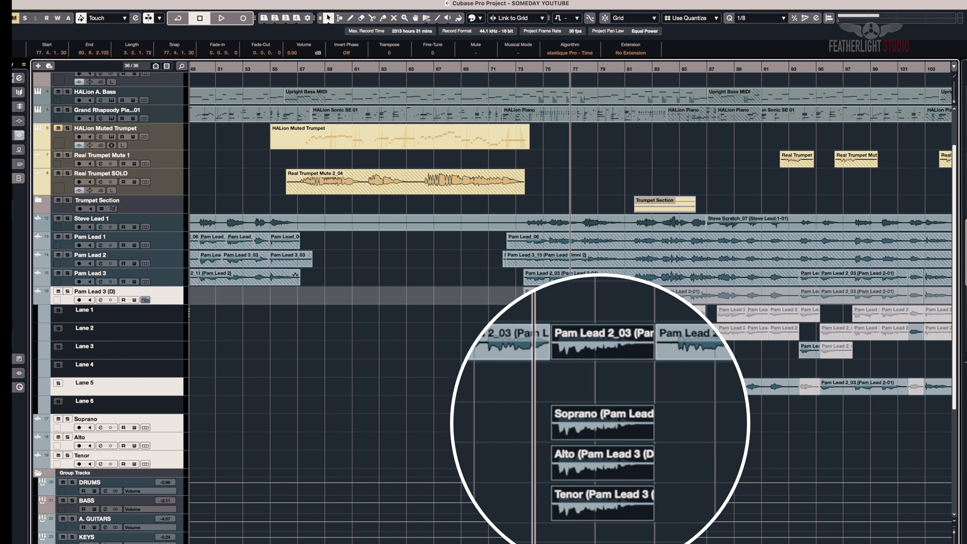
- Play back the generated harmony phrase and open the Soprano event to examine its VariAudio notes
key("space")
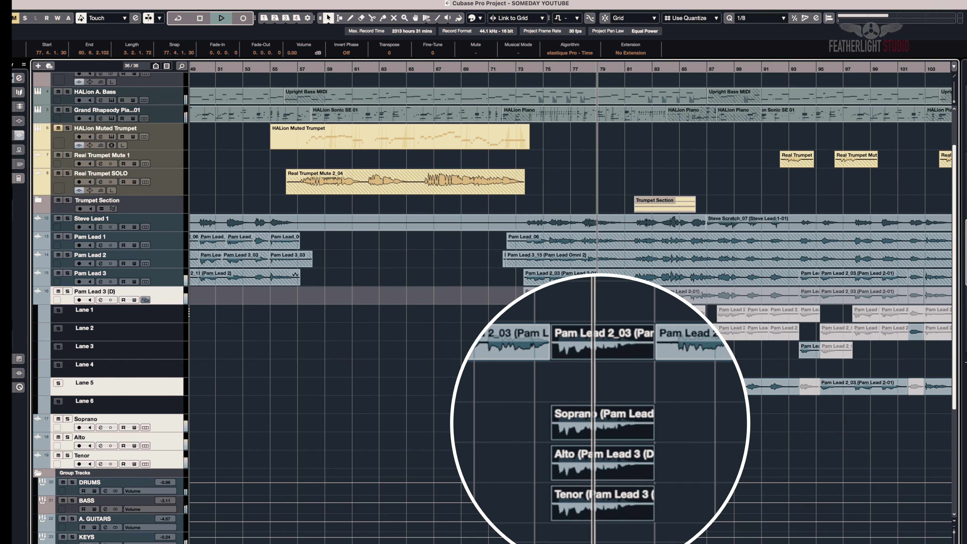
key("space")
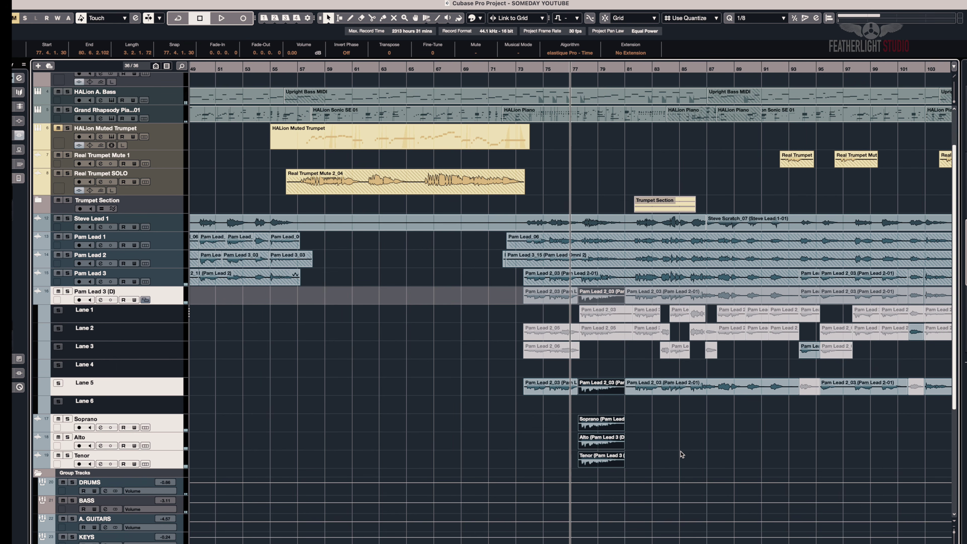
left_click(596, 427)
double_click(595, 425)
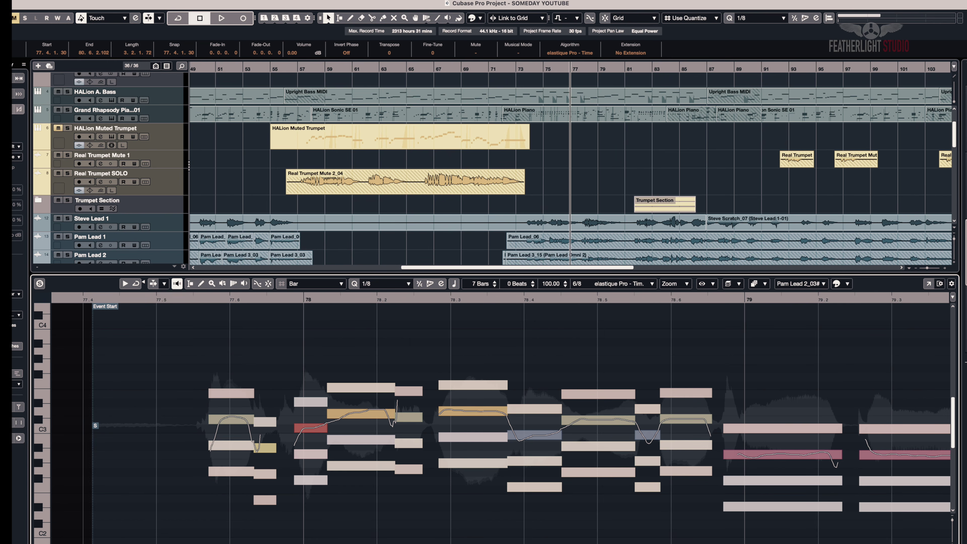
key("Return")
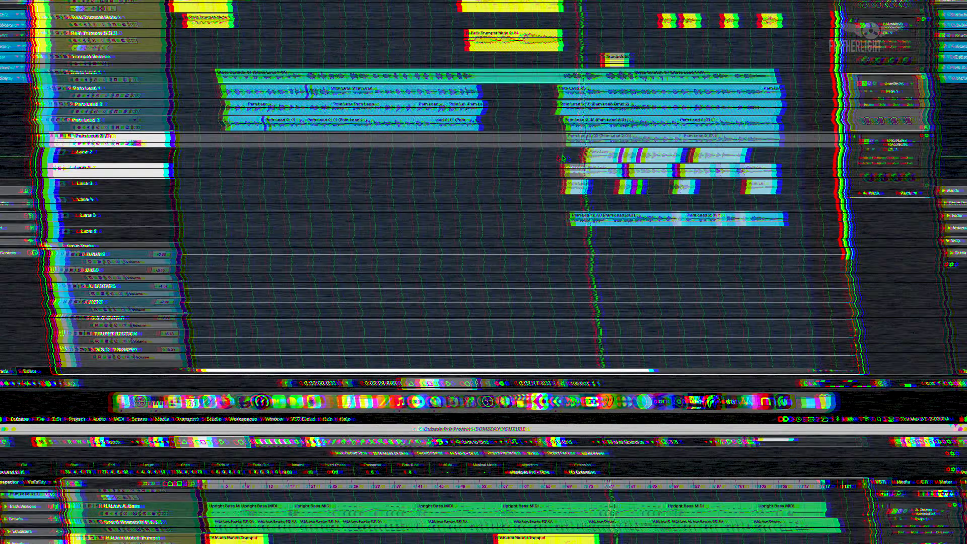
- Delete the alternate takes on Lanes 1 to 3 of the duplicated vocal track, keeping the Lane 5 comp
left_click_drag(595, 284, 822, 325)
key("Delete")
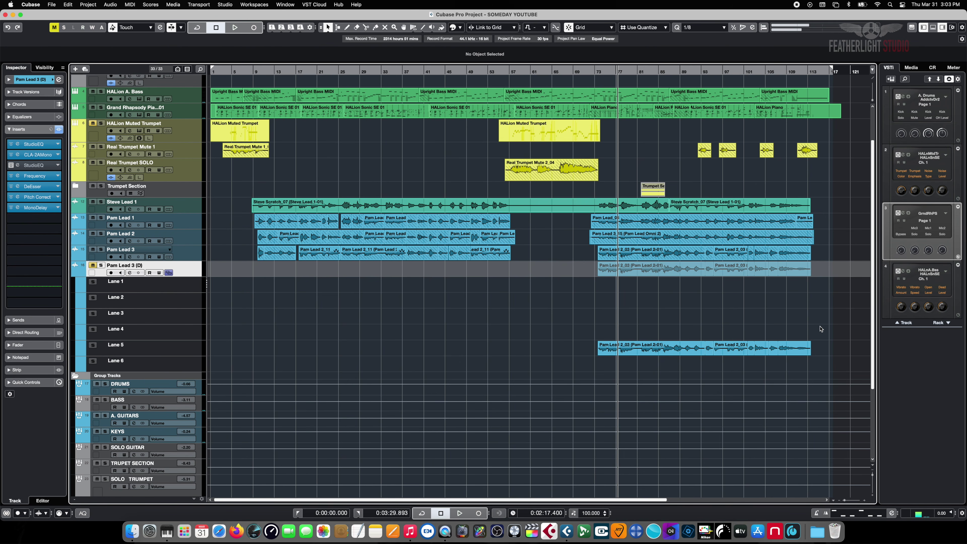
right_click(625, 375)
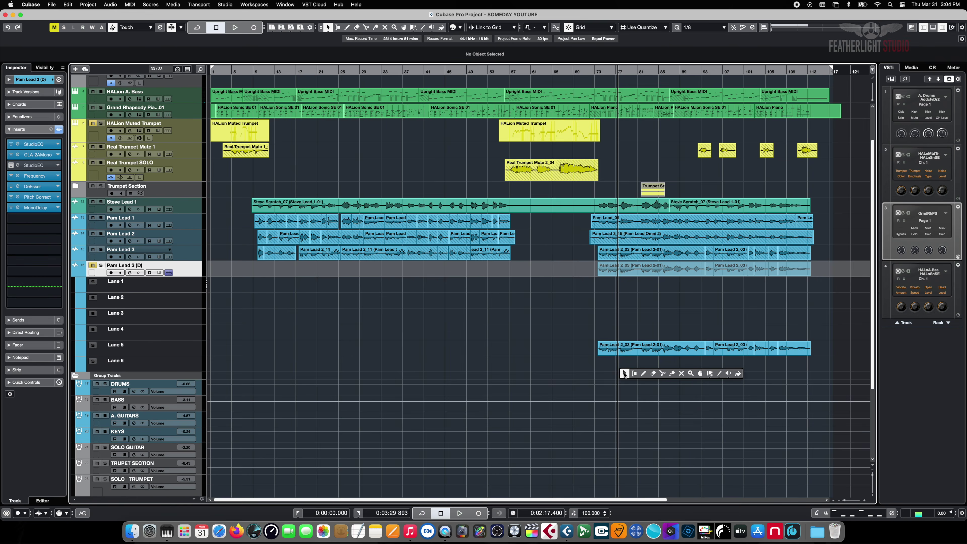
left_click(655, 375)
- Bounce all Lane 5 events of the duplicated vocal track into one audio clip, replacing the original events
key("h")
key("h")
left_click_drag(533, 500, 624, 501)
key("g")
key("g")
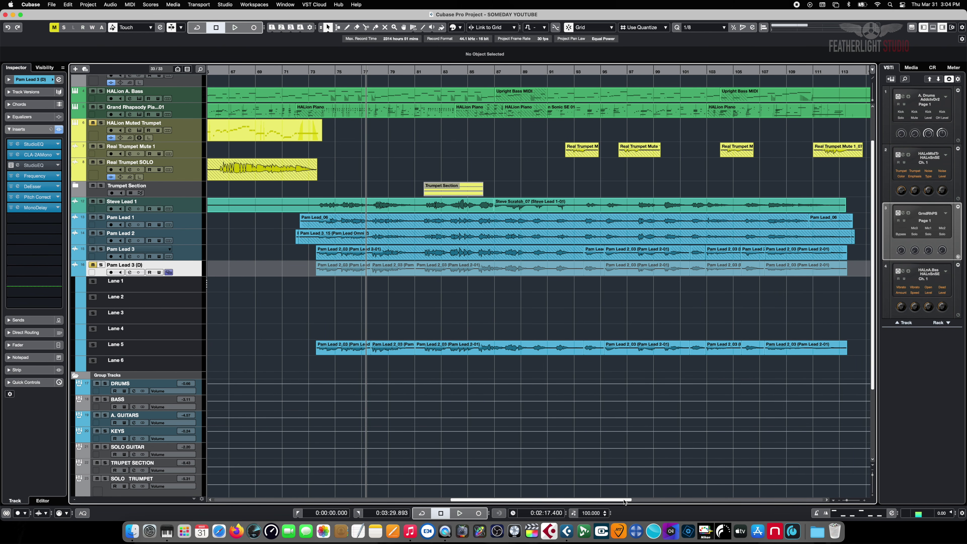
left_click_drag(346, 330, 839, 374)
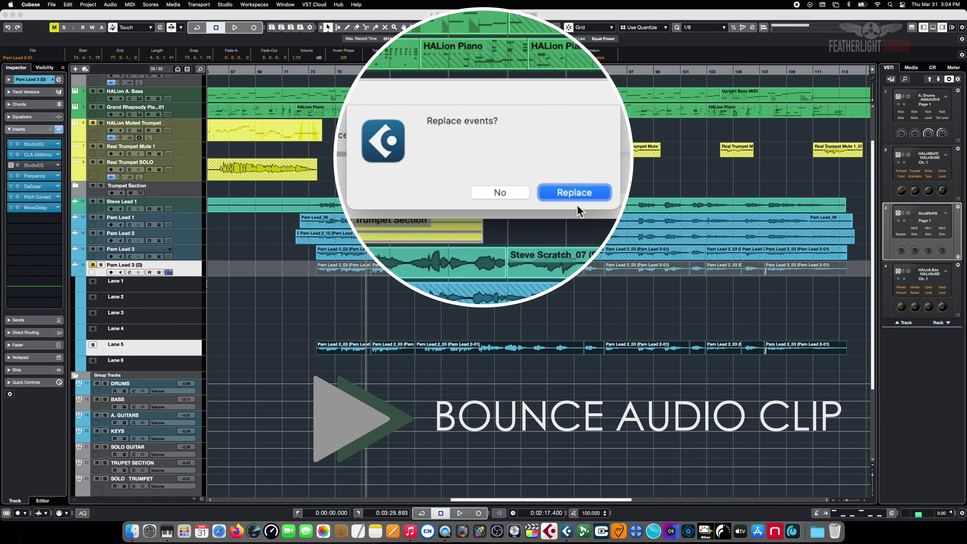
left_click(574, 193)
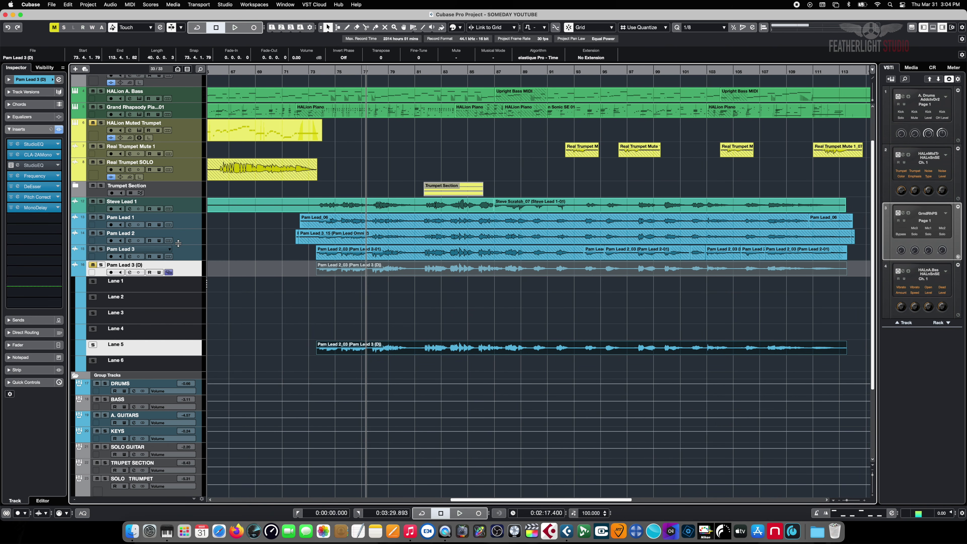
- Show the original Lead 3 track's lanes to compare them with the bounced clip, and hide them again
left_click(168, 256)
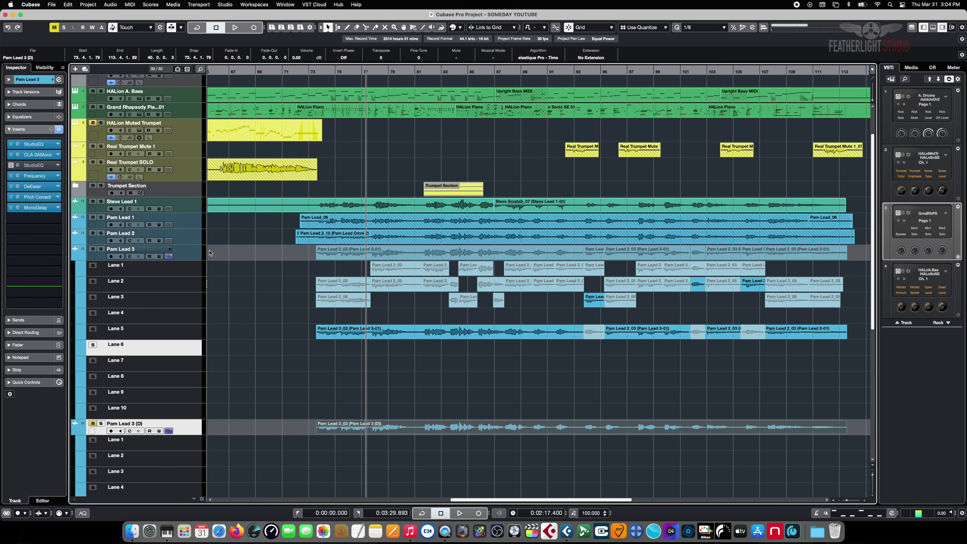
left_click(169, 257)
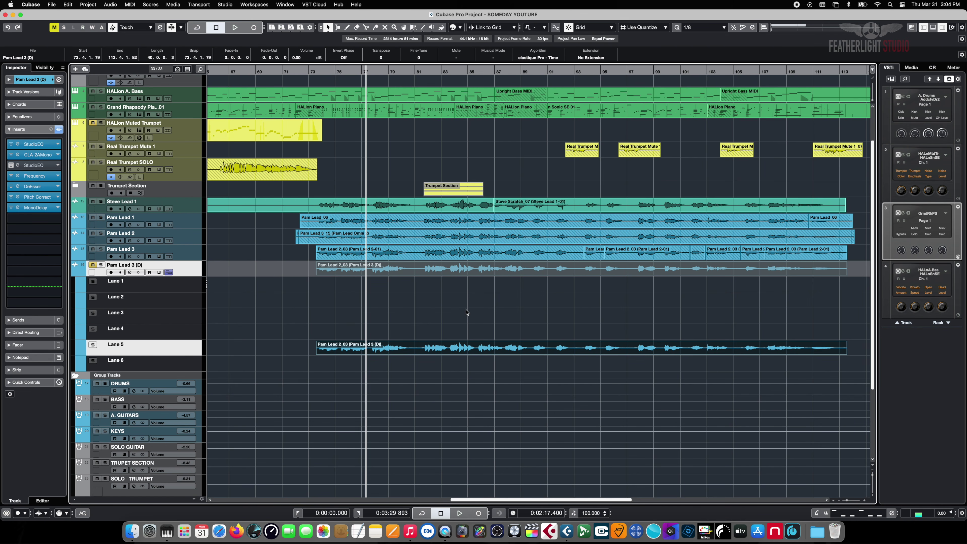
- Split the bounced Lane 5 clip at 77.4.1.0 and 80.6.1.0 to isolate the phrase
right_click(389, 374)
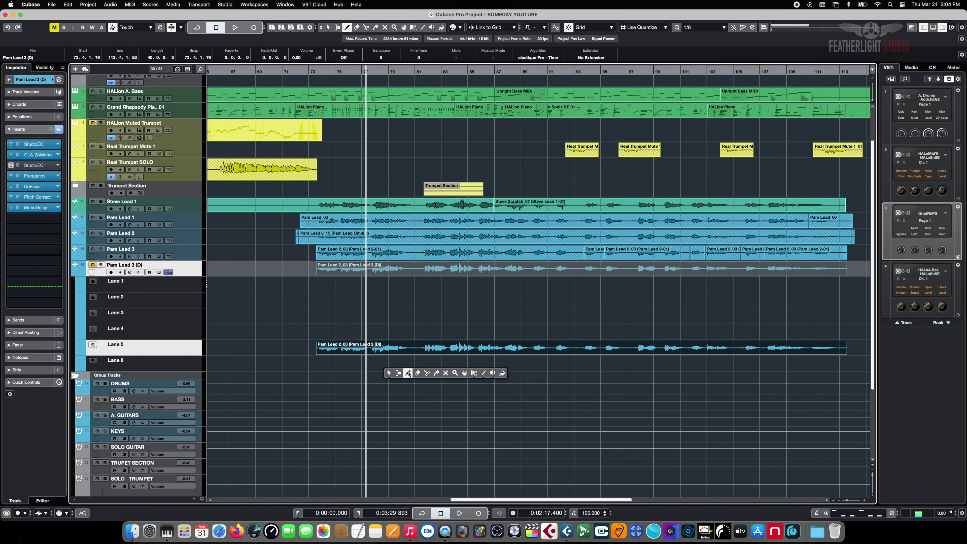
left_click(426, 373)
left_click(373, 351)
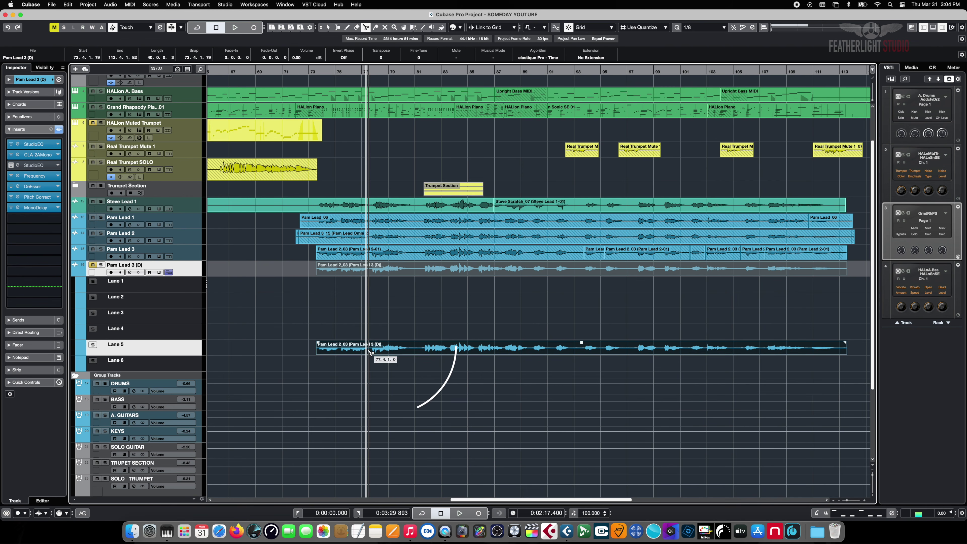
left_click(414, 351)
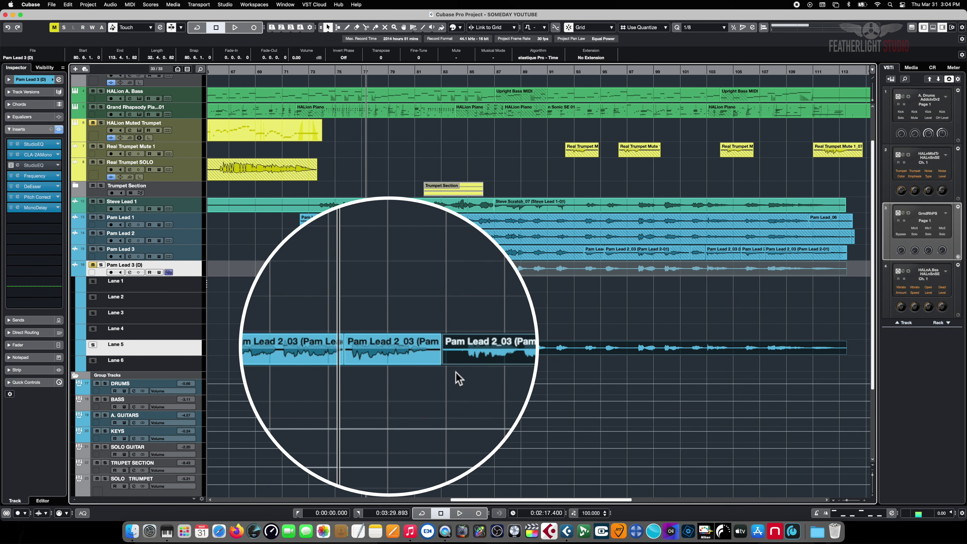
- Mute the Lane 5 events before and after the isolated phrase and return to the Object Selection tool
right_click(317, 403)
left_click(443, 402)
left_click(274, 356)
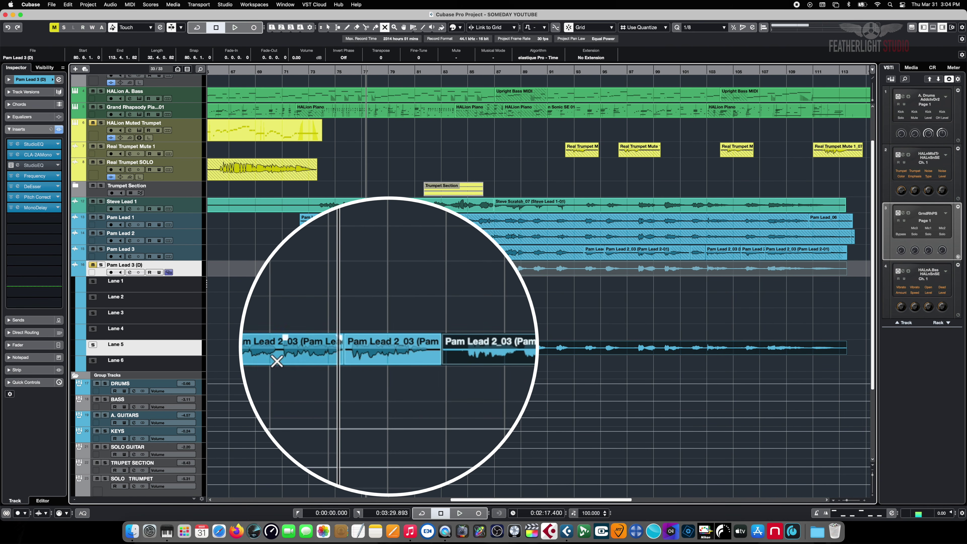
left_click(470, 347)
key("1")
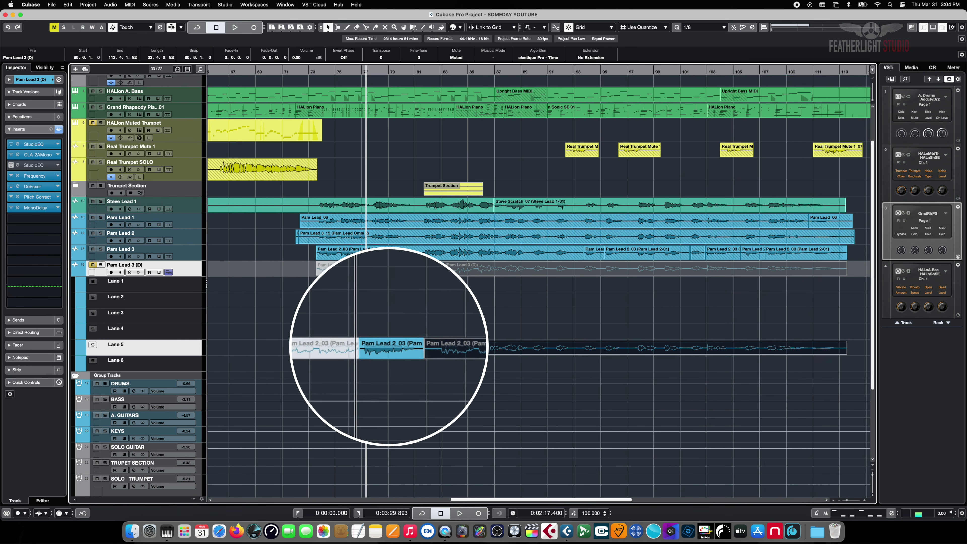
- Open the isolated phrase in the Sample Editor, enable VariAudio editing and bring its note segments into view
double_click(369, 343)
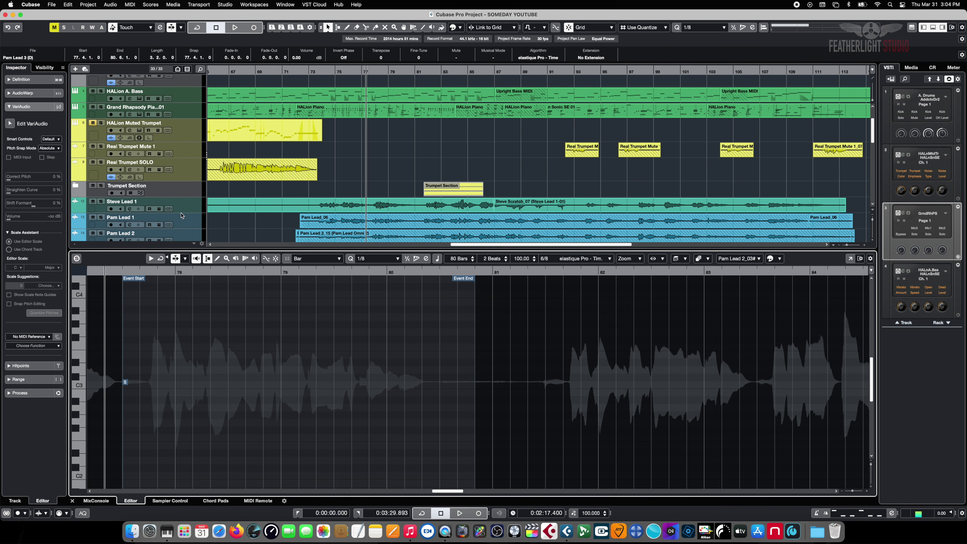
left_click(20, 121)
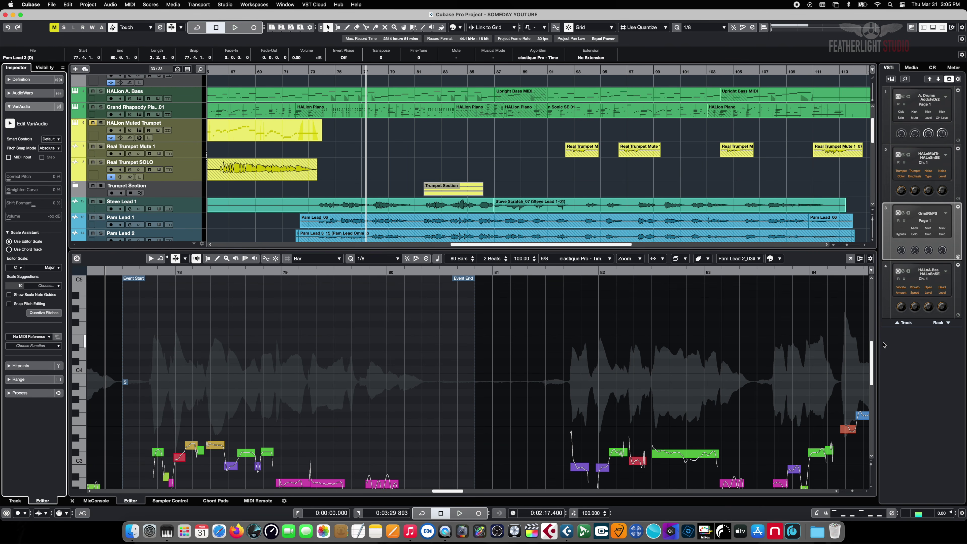
left_click_drag(872, 351, 872, 375)
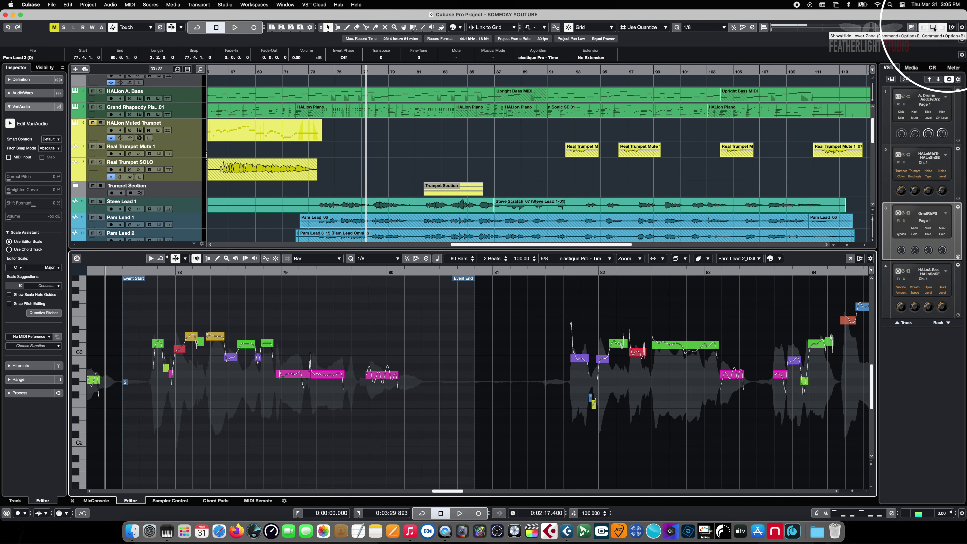
- Toggle the lower zone off and on, and unmute the duplicated Lead 3 (D) track
left_click(933, 28)
left_click(933, 28)
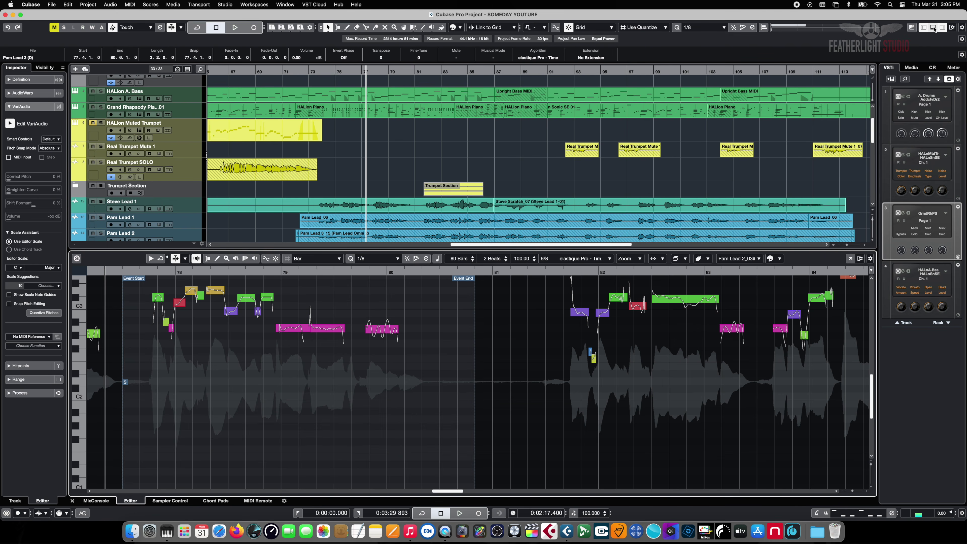
scroll(868, 380, "up", 5)
scroll(869, 380, "down", 2)
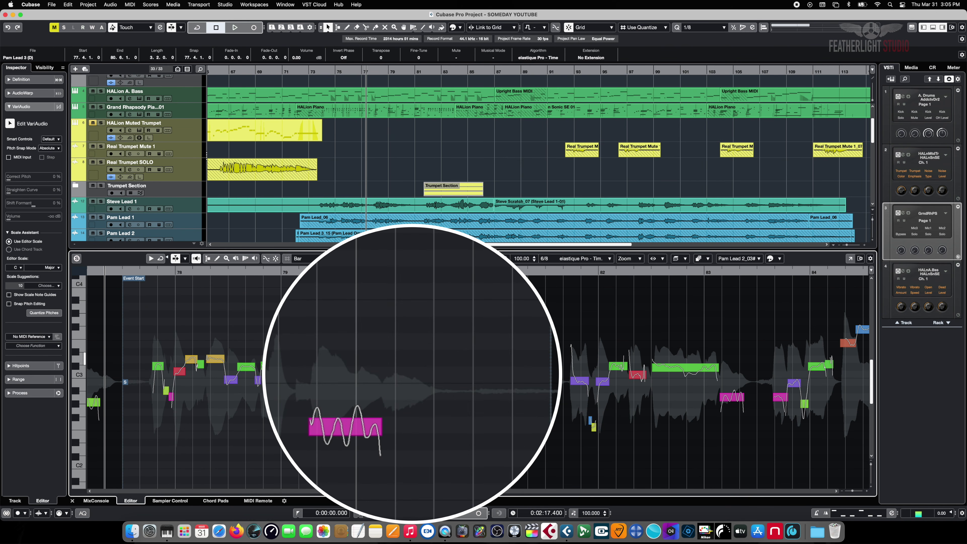
scroll(491, 396, "left", 6)
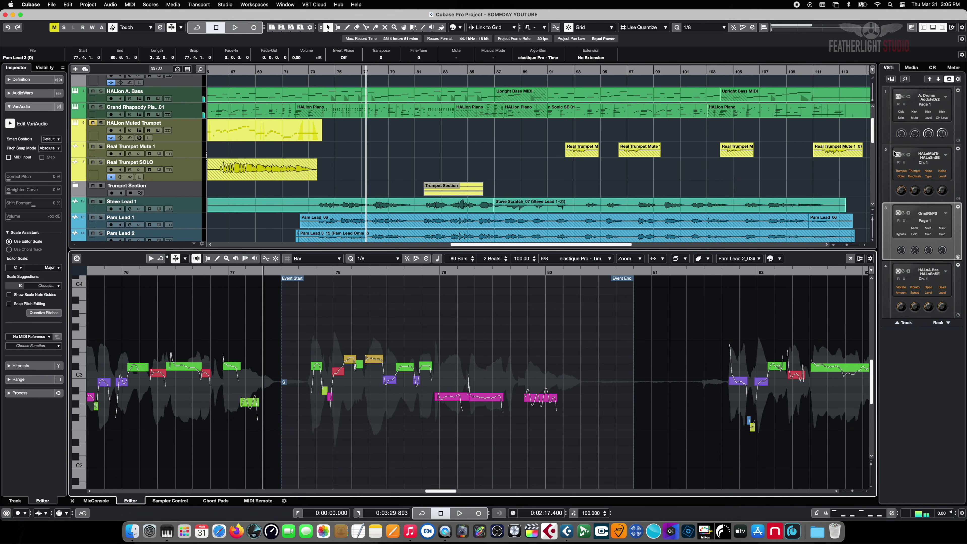
left_click_drag(873, 130, 874, 143)
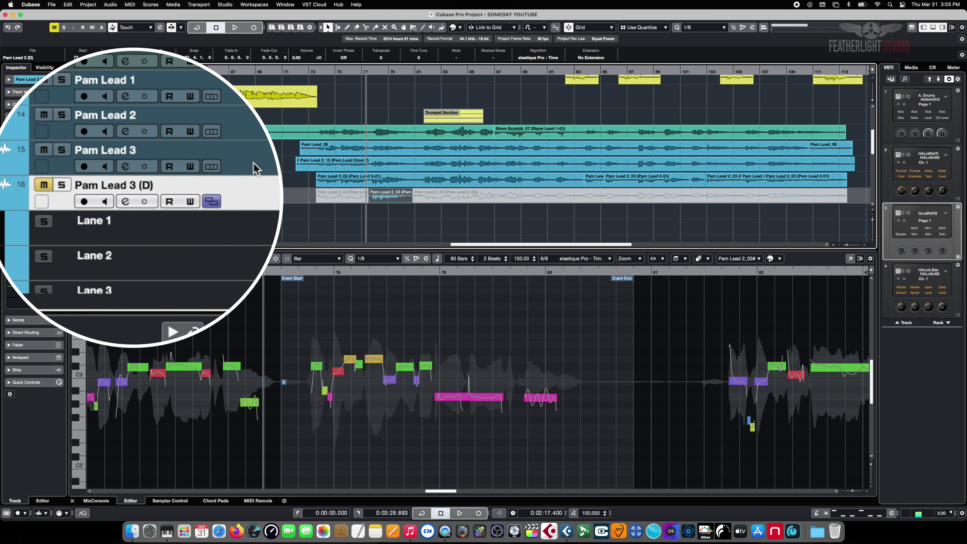
left_click(44, 185)
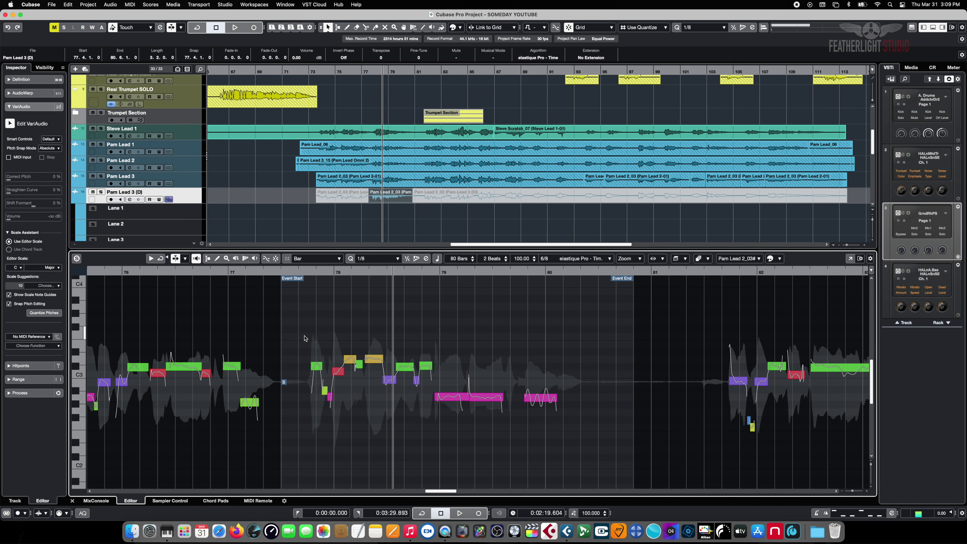
- Select all the isolated phrase's note segments and set Correct Pitch to 31%
left_click_drag(304, 336, 595, 444)
left_click_drag(7, 178, 24, 182)
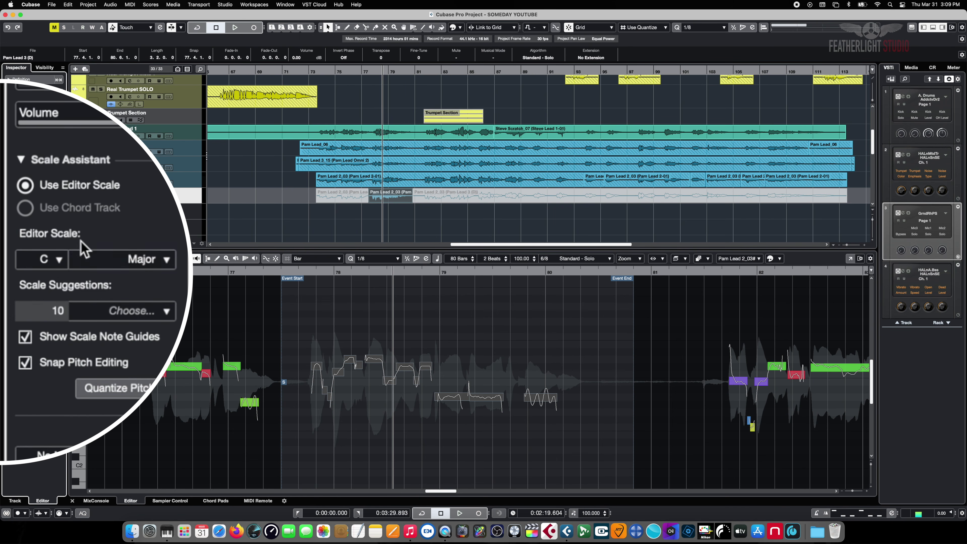
- Toggle Show Scale Note Guides and Snap Pitch Editing, leaving both enabled, and set the Editor Scale to A Major
left_click(25, 337)
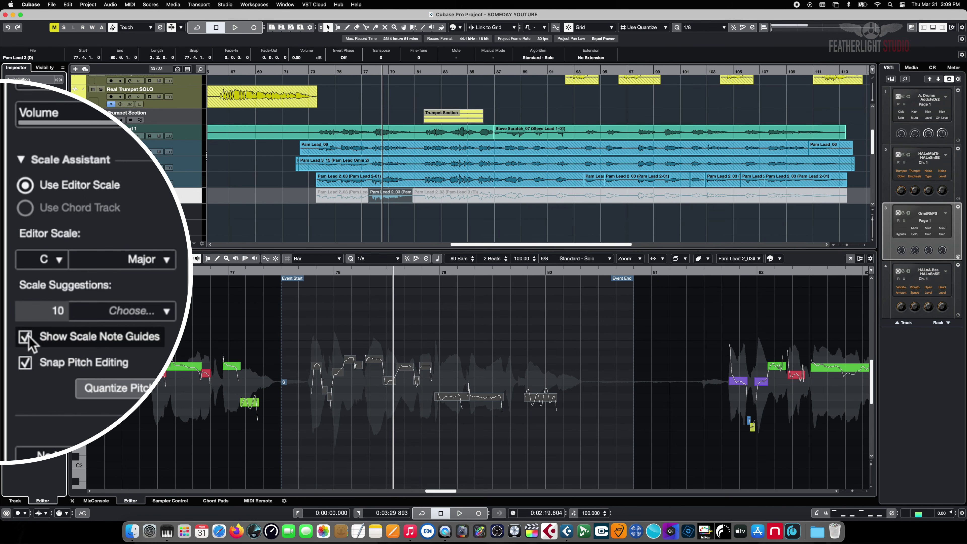
left_click(25, 362)
left_click(25, 337)
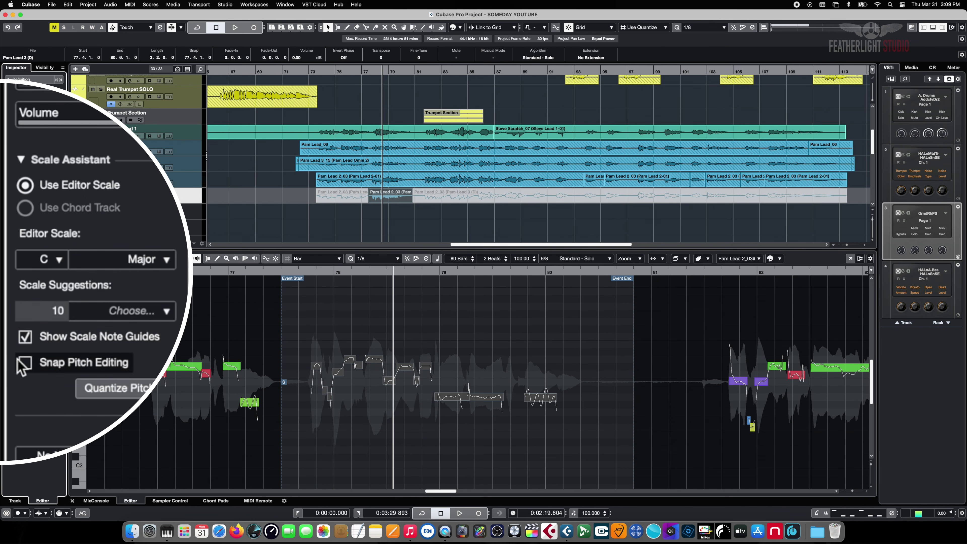
left_click(25, 363)
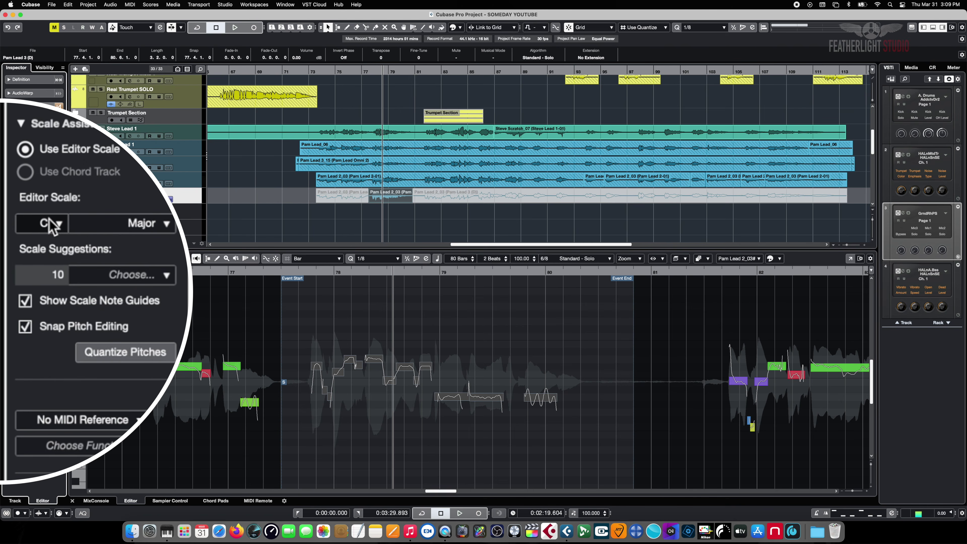
left_click(57, 223)
left_click(60, 438)
left_click(167, 228)
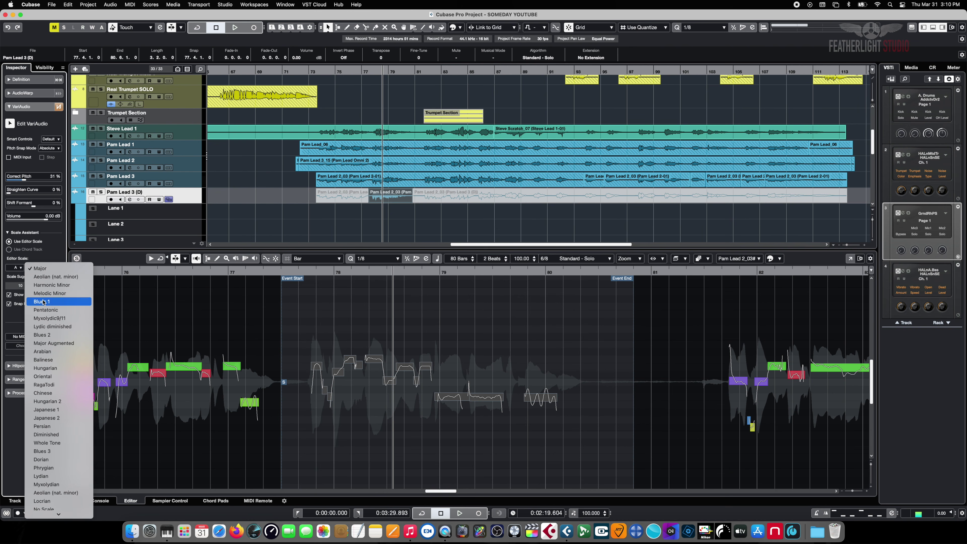
left_click(47, 268)
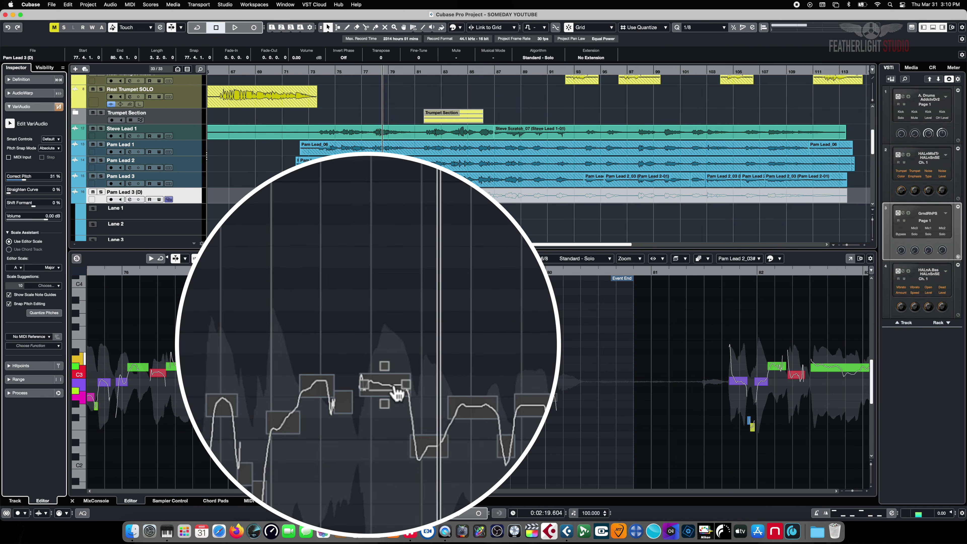
- Try transposing the phrase's selected note segments up and back down through the A Major scale
key("Up")
key("Up")
key("Up")
key("Up")
key("Down")
key("Down")
key("Down")
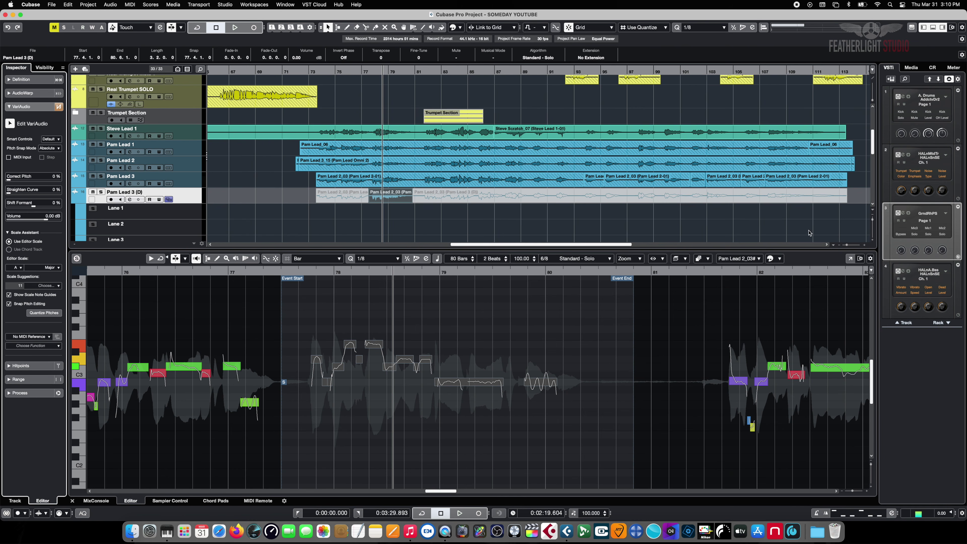
- Stop playback, set Correct Pitch to 20% for the phrase's selected note segments and clear the selection
left_click_drag(871, 149, 874, 157)
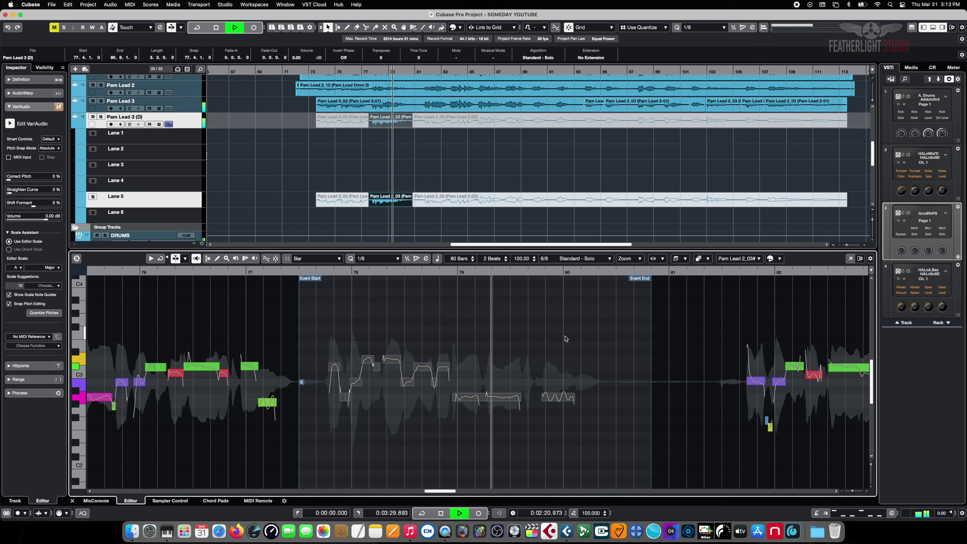
key("space")
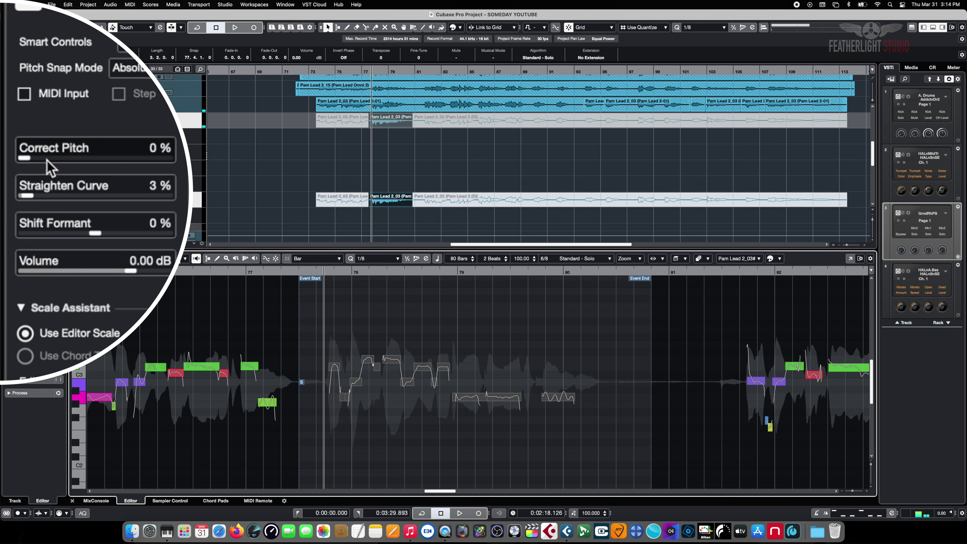
left_click_drag(25, 158, 58, 159)
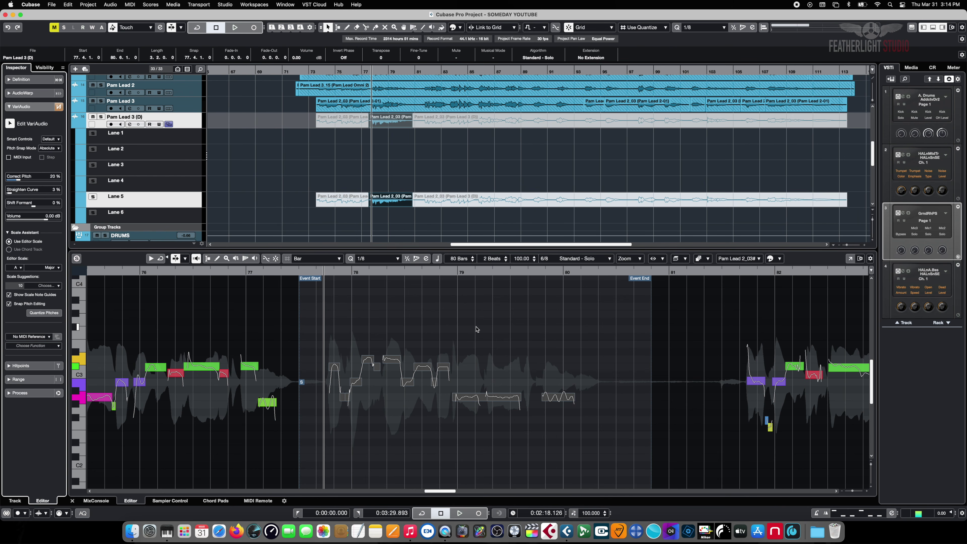
left_click(477, 330)
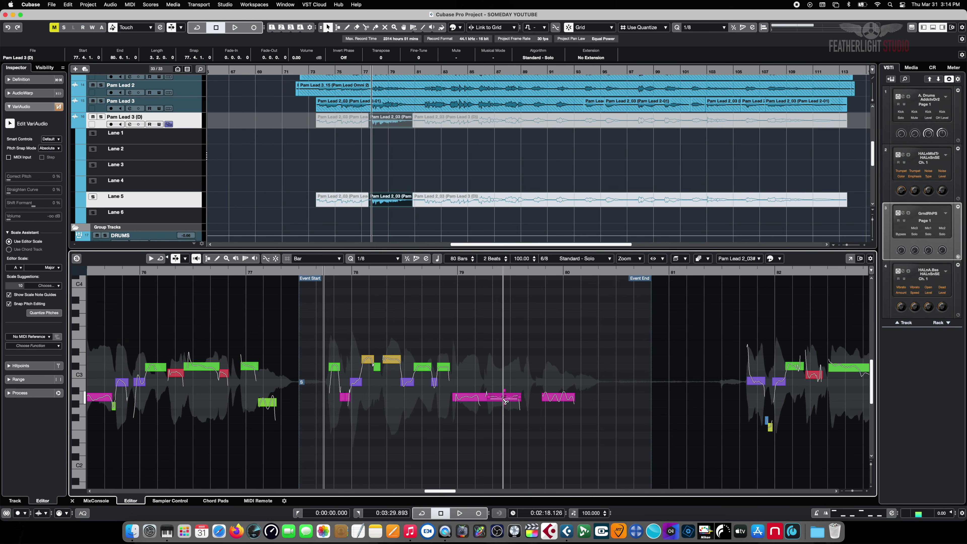
right_click(558, 352)
left_click(559, 354)
left_click(550, 300)
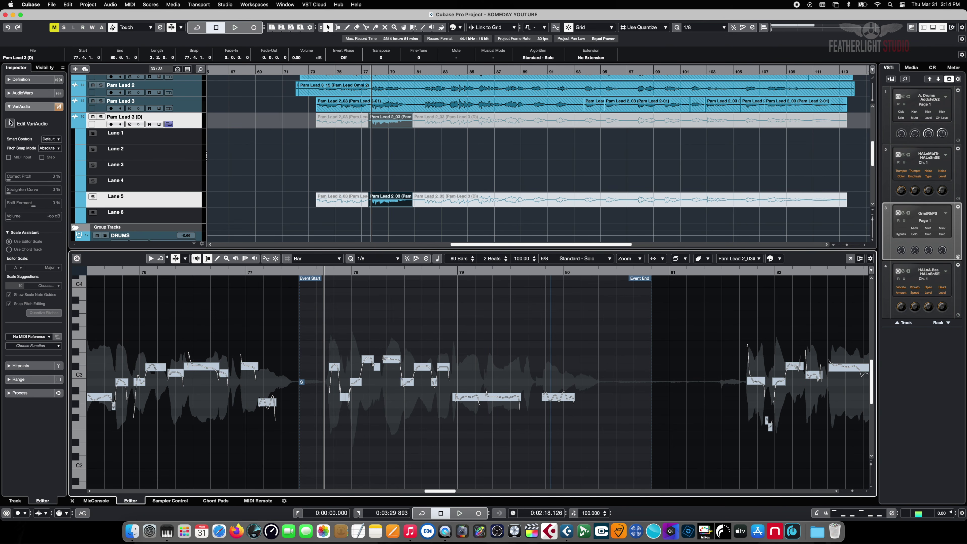
left_click(10, 123)
- Straighten the pitch curve of the phrase's last note to 54% and of the second half of the held A2 note to 23%
left_click_drag(613, 381, 618, 394)
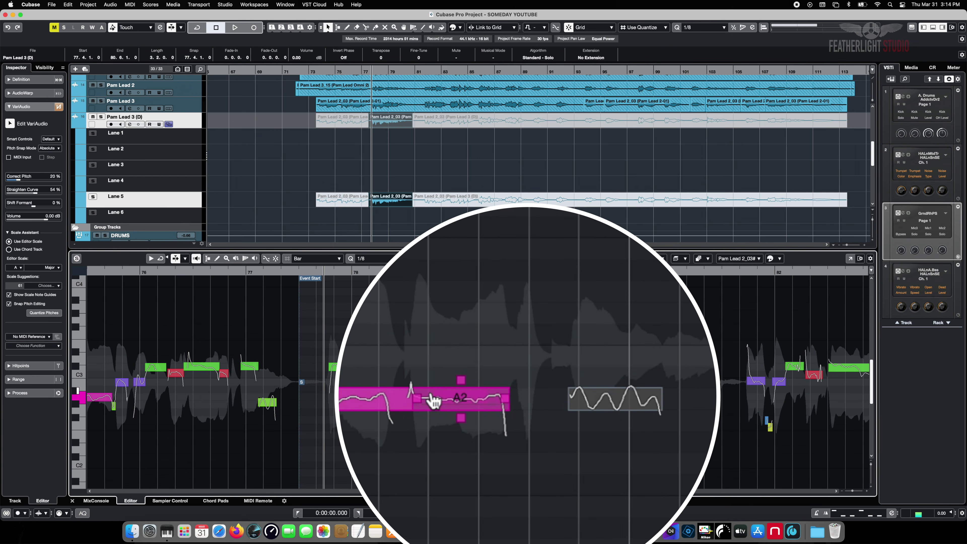
mouse_move(462, 381)
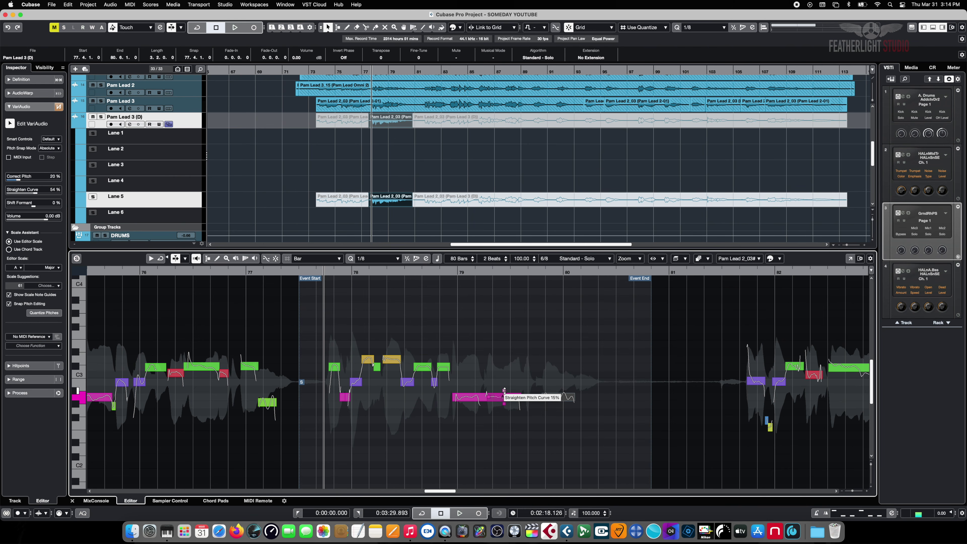
left_click(474, 395)
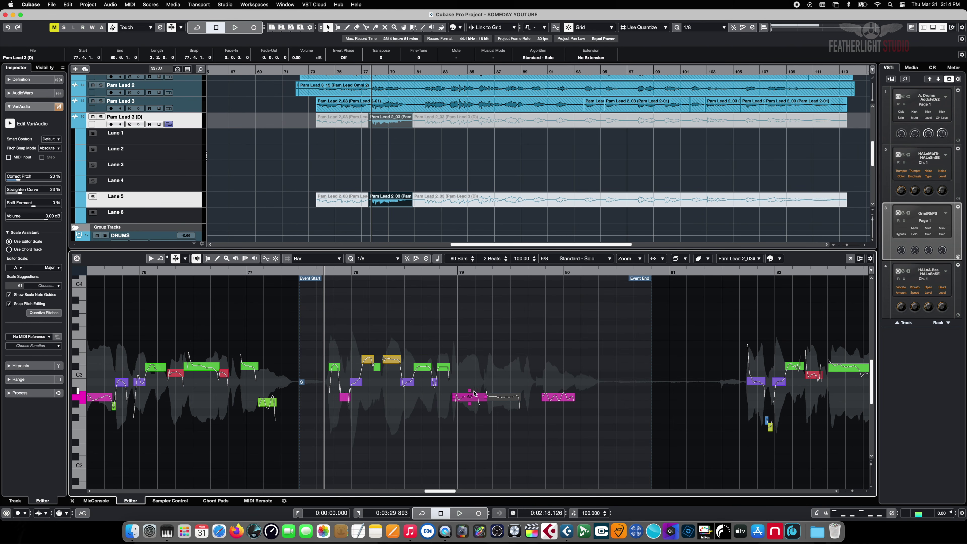
- Select all the phrase's note segments and transpose them up a third within A Major
left_click_drag(322, 337, 601, 422)
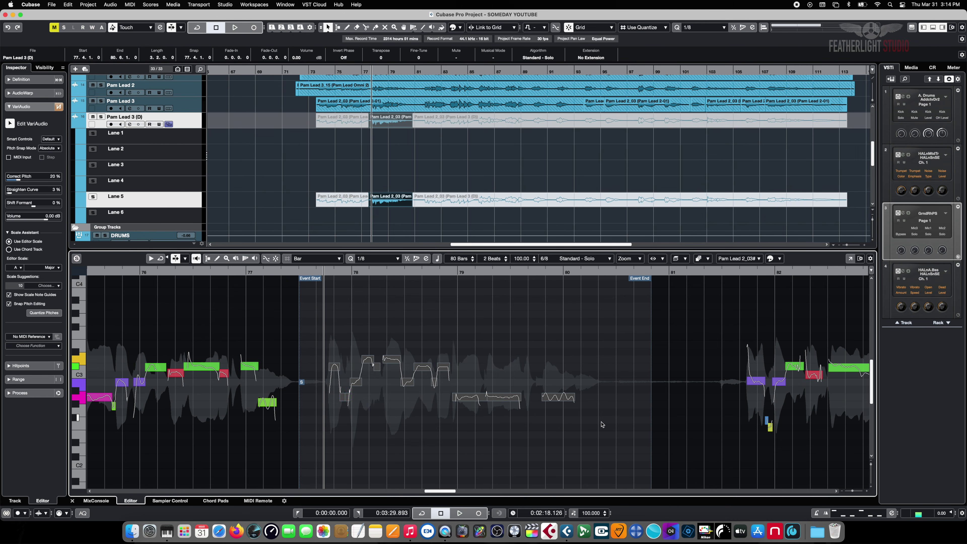
key("Up")
key("Up")
key("Up")
key("Up")
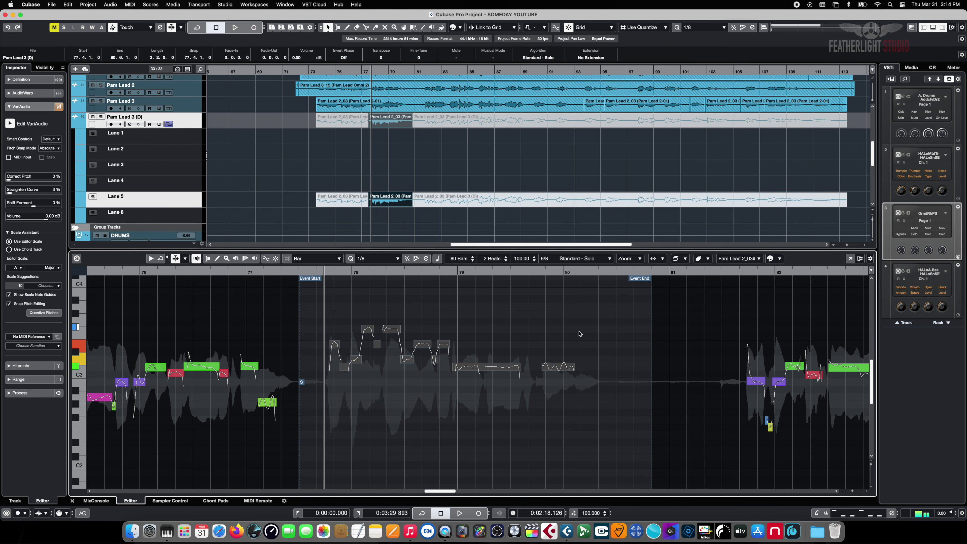
- Play back the transposed phrase twice to audition it as a harmony
key("space")
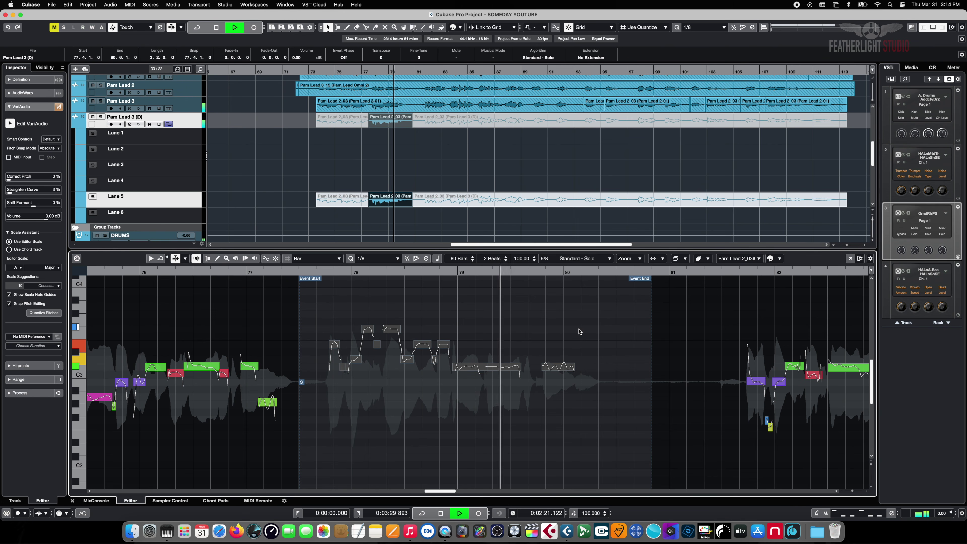
key("space")
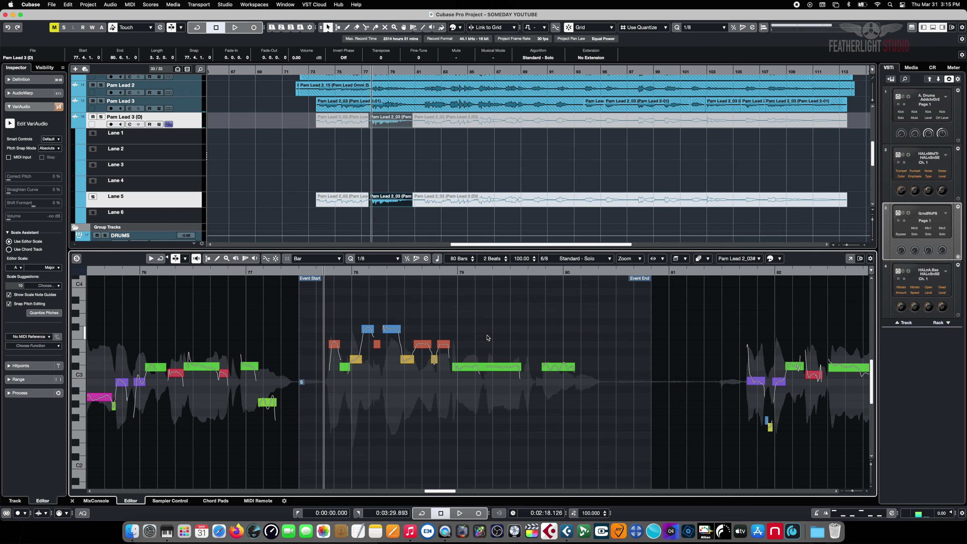
left_click(435, 271)
key("space")
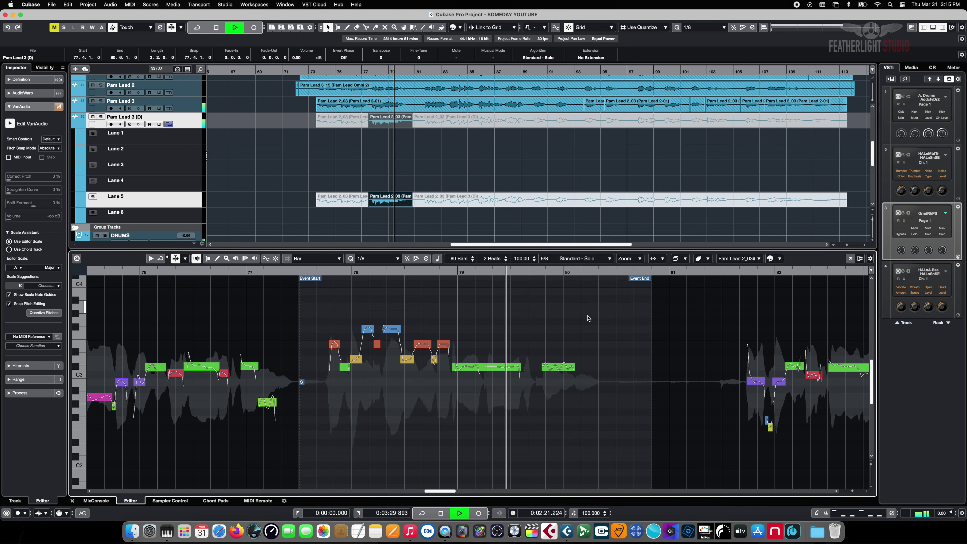
key("space")
- Raise the second half of the long held note to D3 and audition the phrase
left_click_drag(504, 368, 504, 360)
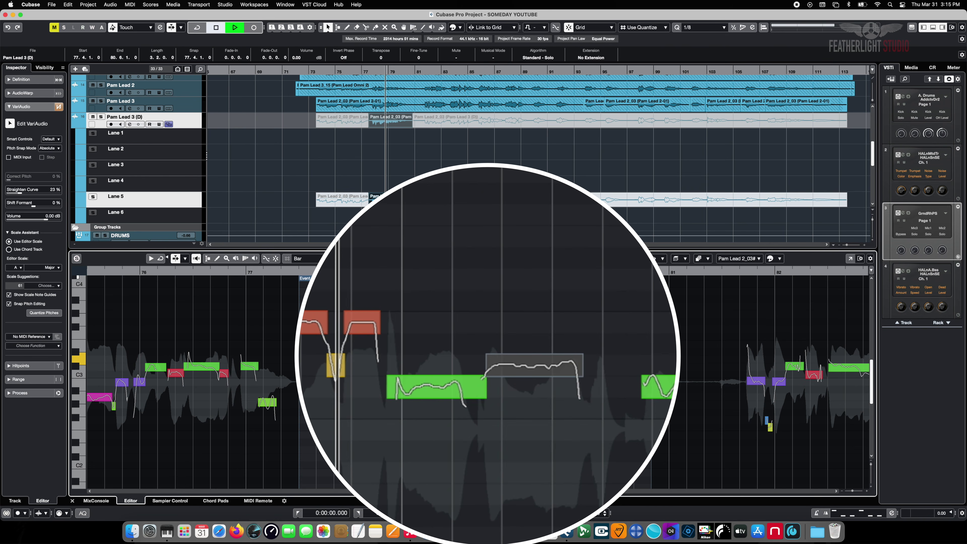
key("space")
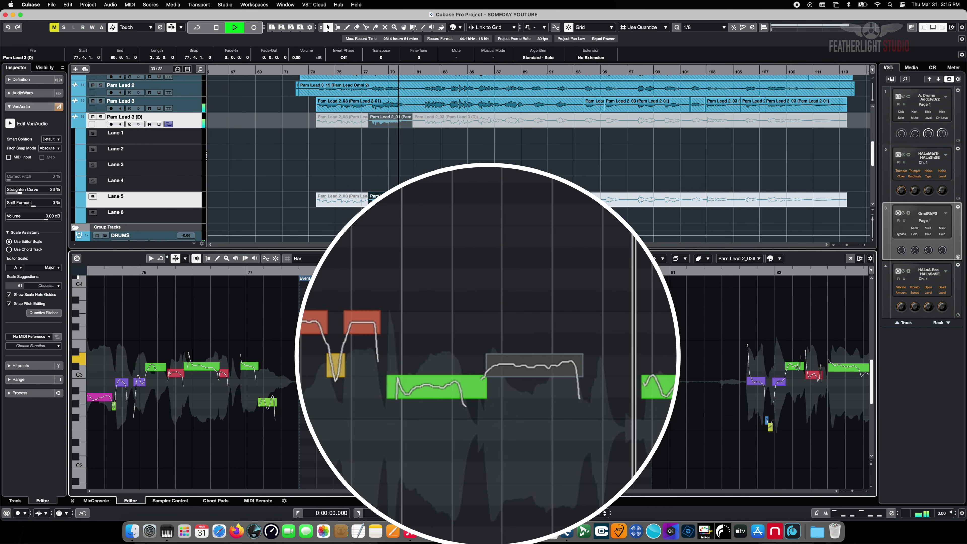
key("space")
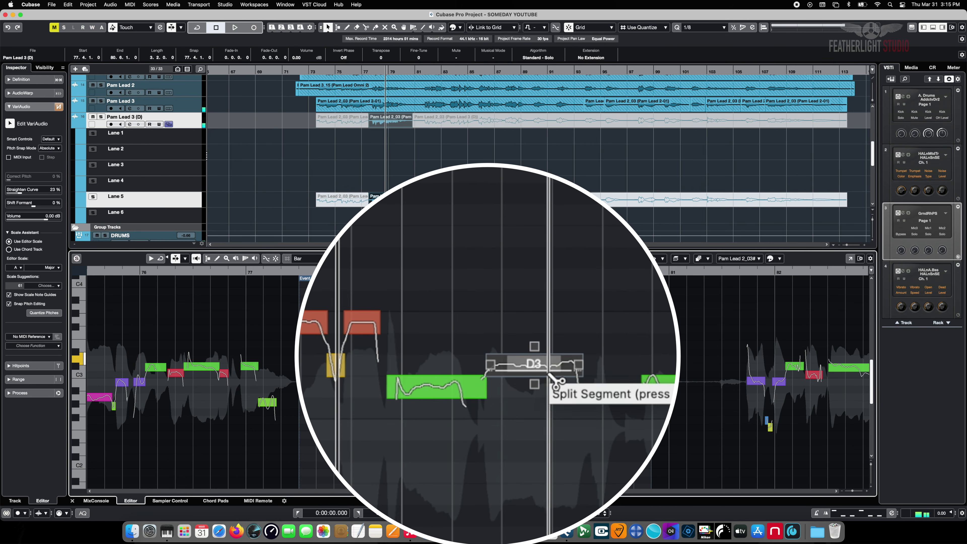
- Split off the end of the D3 segment and raise the end piece one scale step to E3
left_click(549, 373)
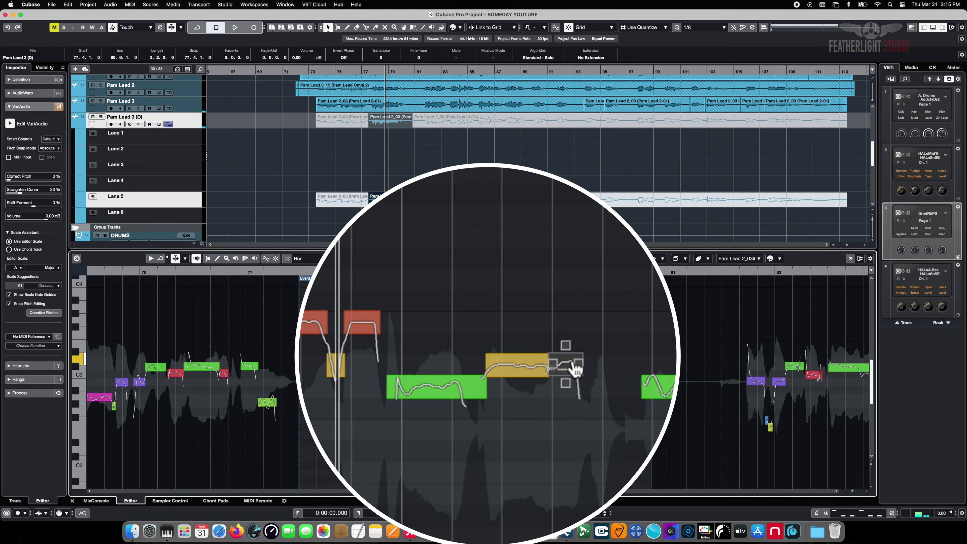
key("Up")
- Play the song through the harmonised phrase to hear the edited notes with the lead vocal
key("space")
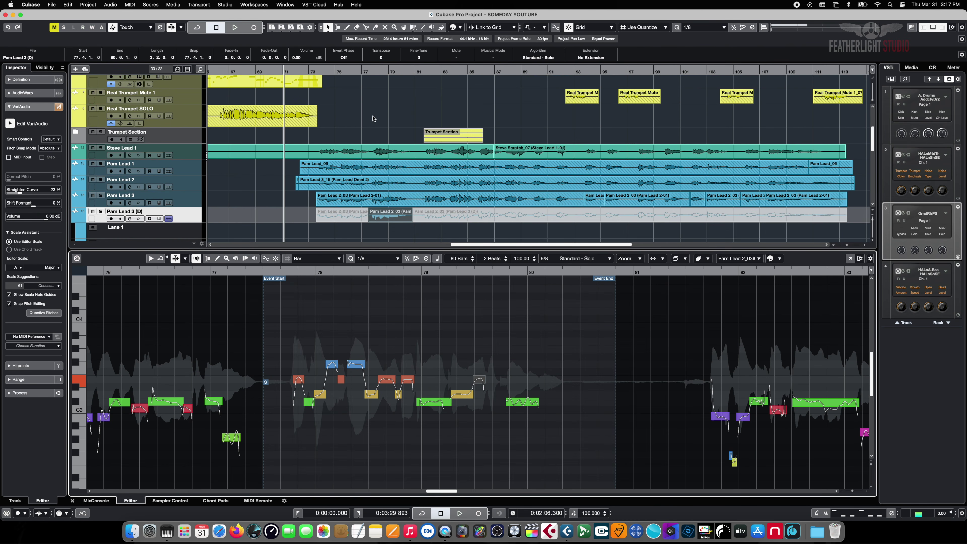
key("space")
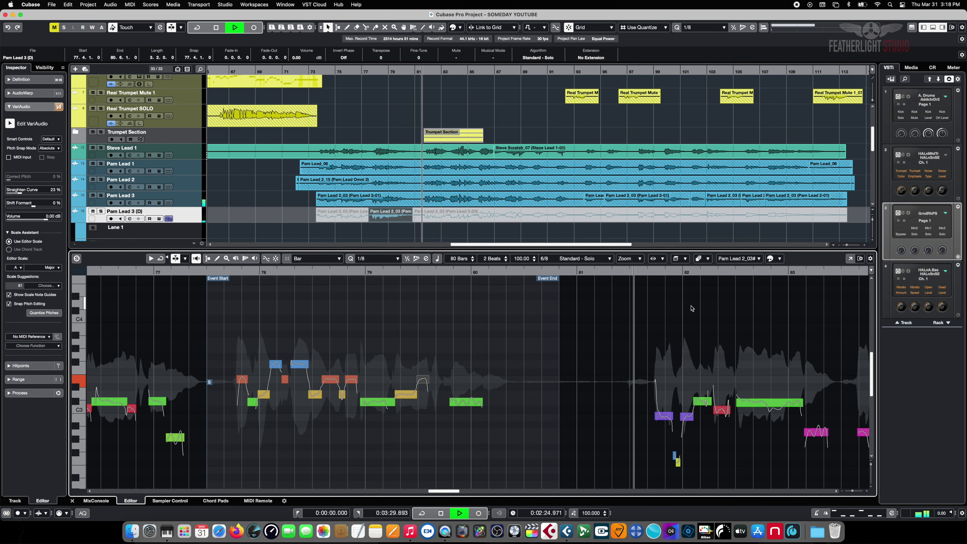
key("space")
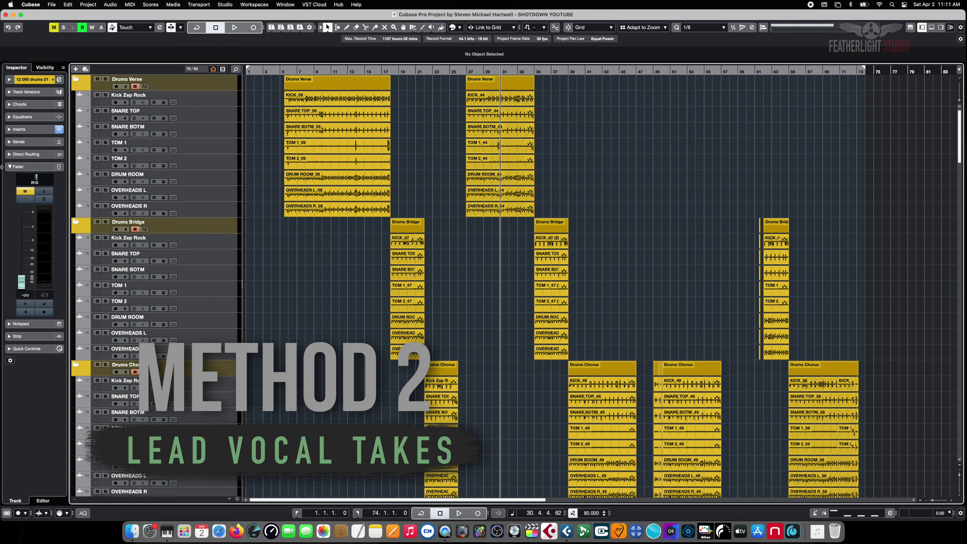
- Collapse the Drums Verse, Drums Bridge, Drums Chorus and Drums Breakdown folders in the SHOTDOWN YOUTUBE project
left_click(75, 79)
left_click(76, 95)
left_click(76, 110)
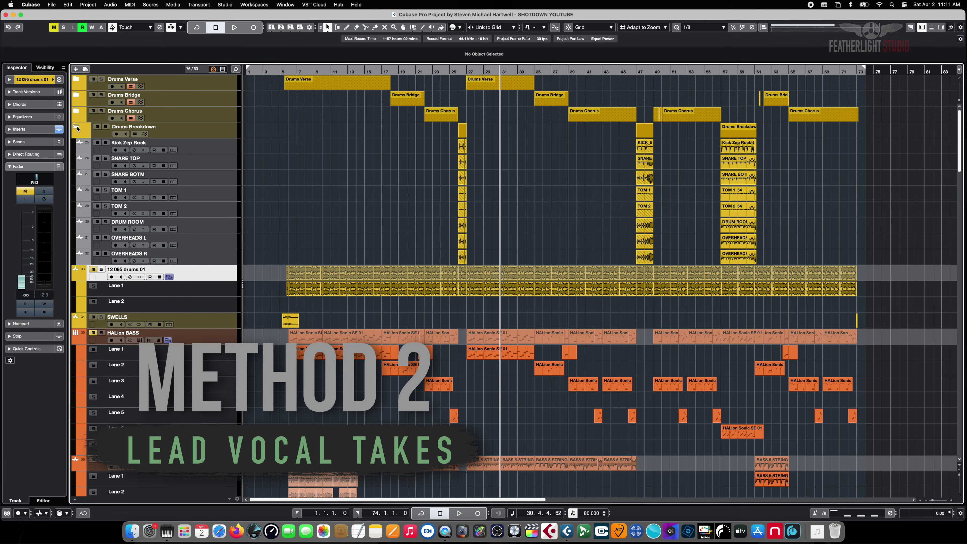
left_click(76, 126)
- Hide the lanes of the HALion BASS track and the two BASS 5 STRING tracks
left_click(169, 213)
left_click(169, 230)
left_click(169, 245)
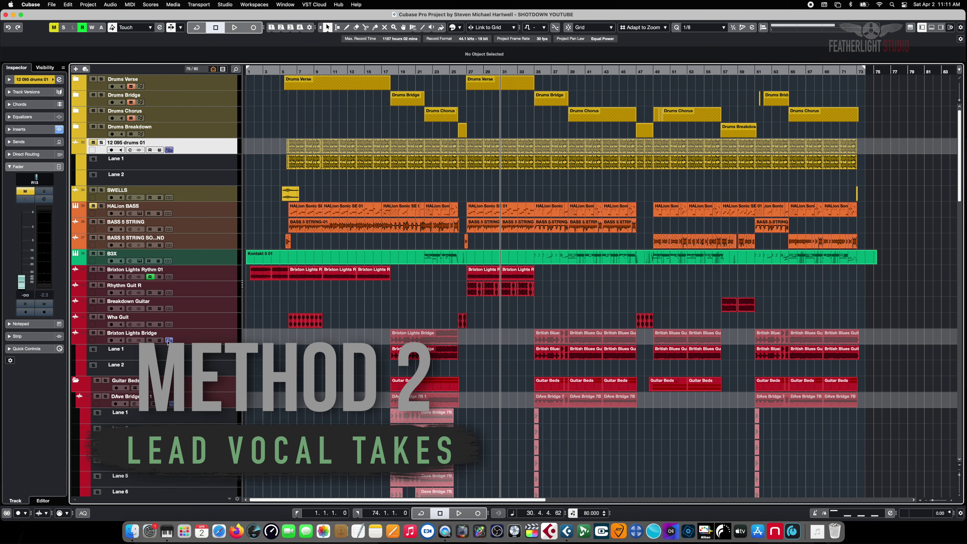
- Hide the lanes of the Brixton Lights Bridge, Bridge 7B 1, Bridge 57 1 and SOLO guitar tracks
left_click(169, 340)
left_click(173, 371)
left_click_drag(959, 207, 965, 260)
left_click(173, 185)
left_click(169, 232)
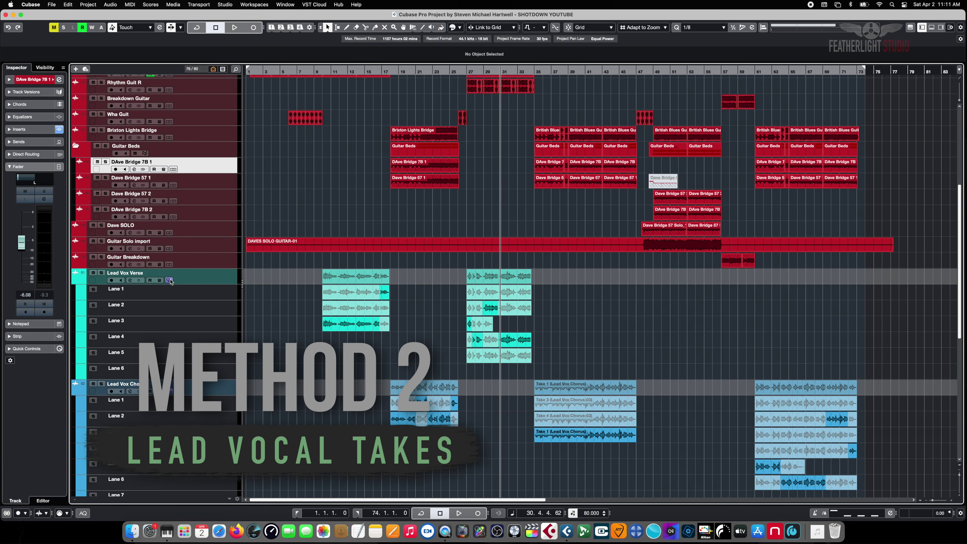
- Hide the lanes of the Lead Vox Verse and Lead Vox Chorus tracks and play the song through the second chorus
left_click(169, 280)
left_click(170, 296)
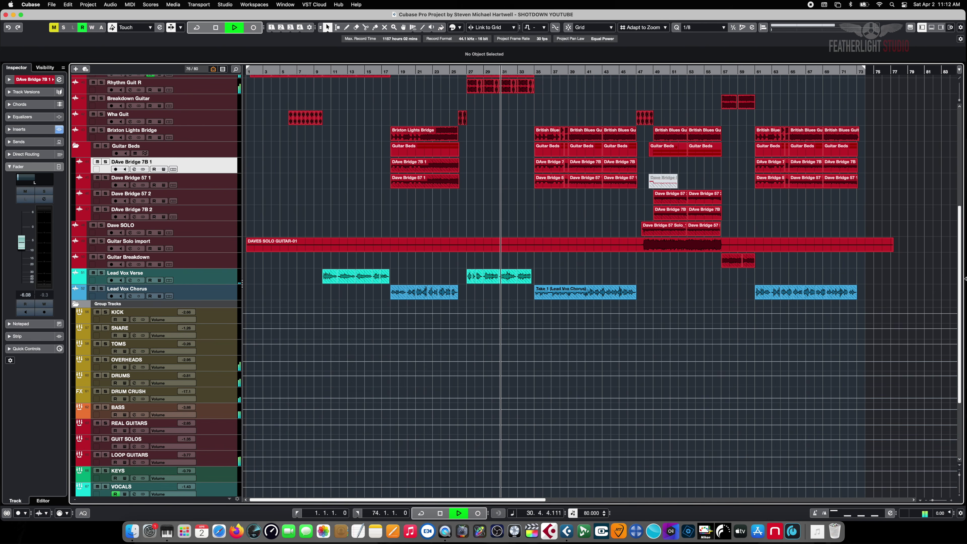
key("space")
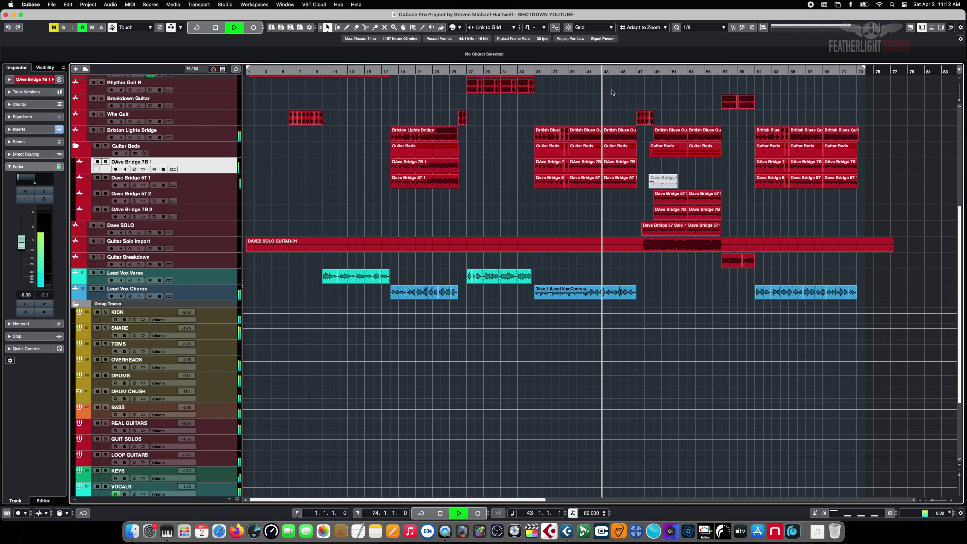
key("space")
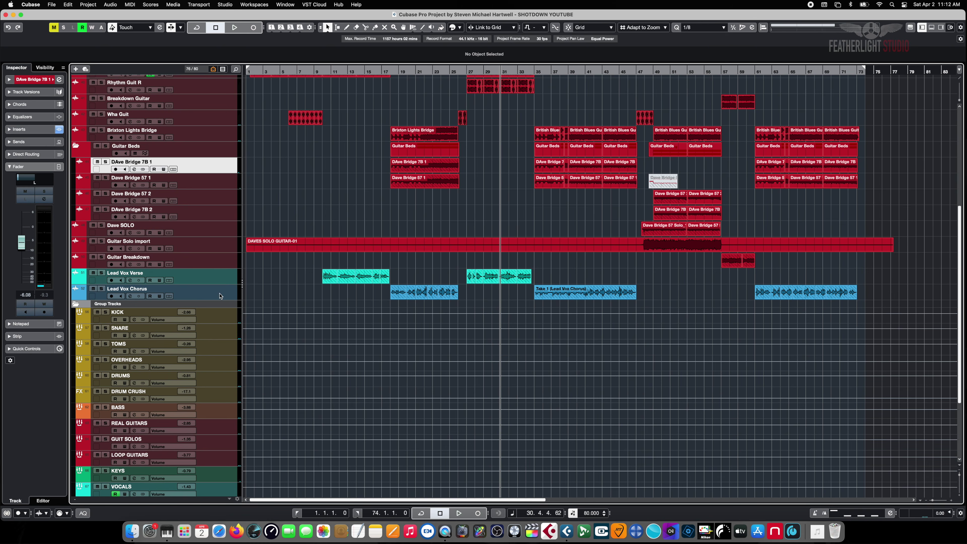
- Show the lanes of the Lead Vox Chorus track and make two duplicates of the track
left_click(219, 296)
left_click(169, 297)
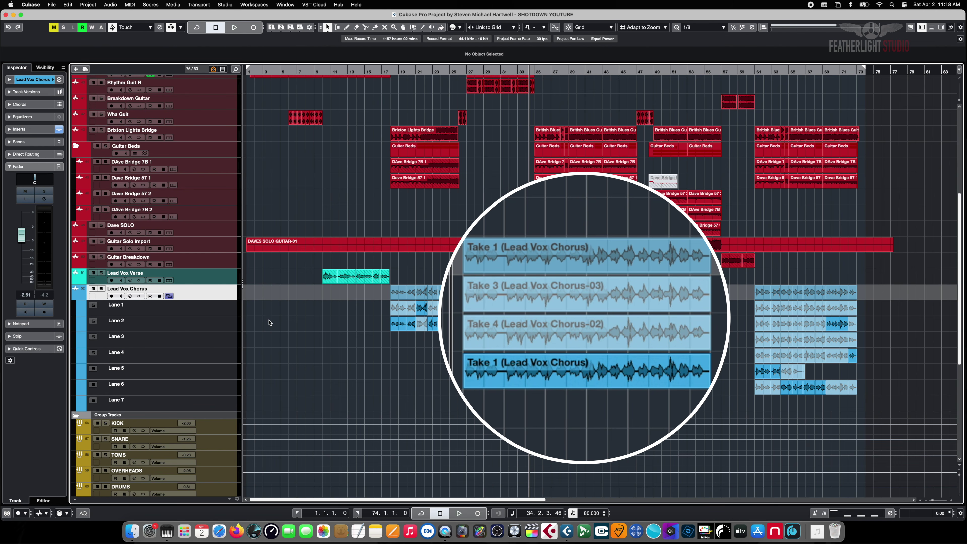
right_click(215, 295)
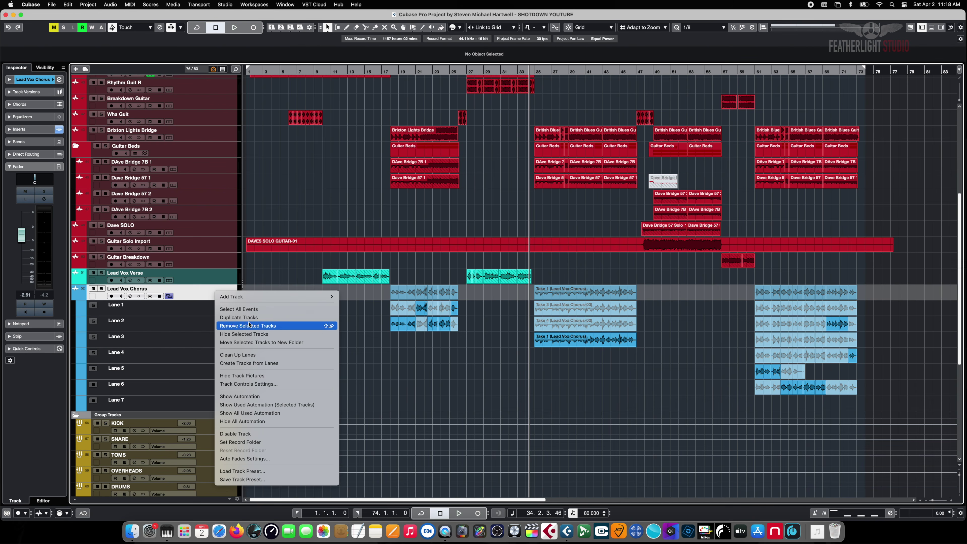
left_click(239, 317)
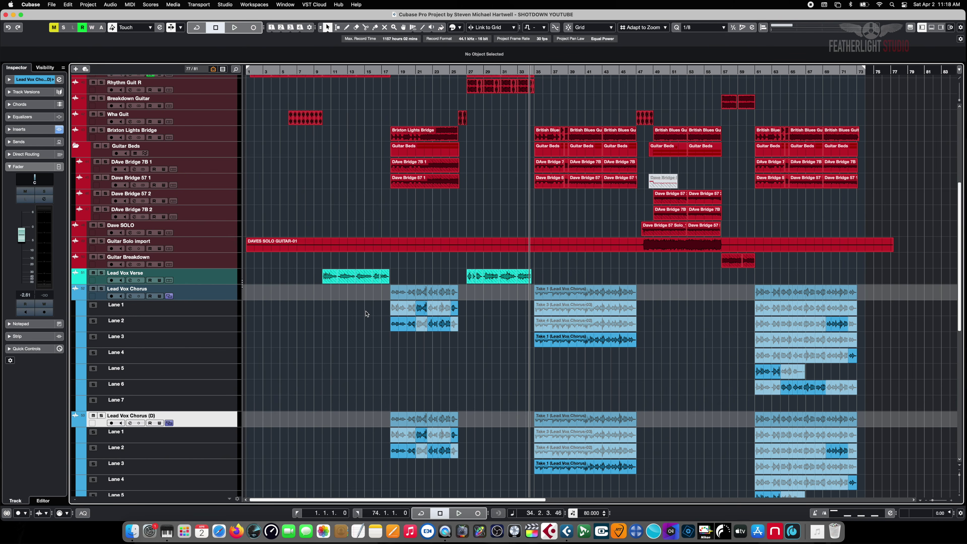
left_click_drag(959, 245, 964, 314)
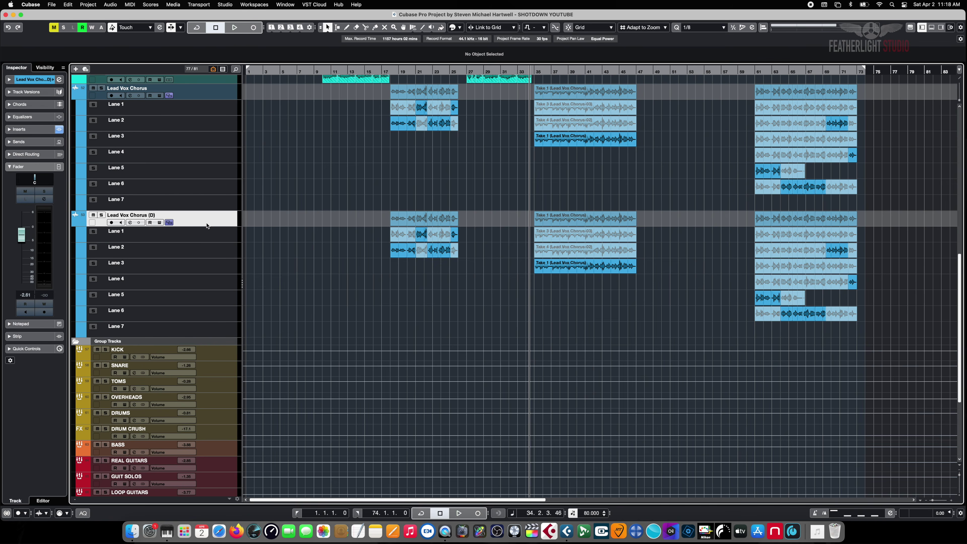
right_click(207, 225)
left_click(236, 246)
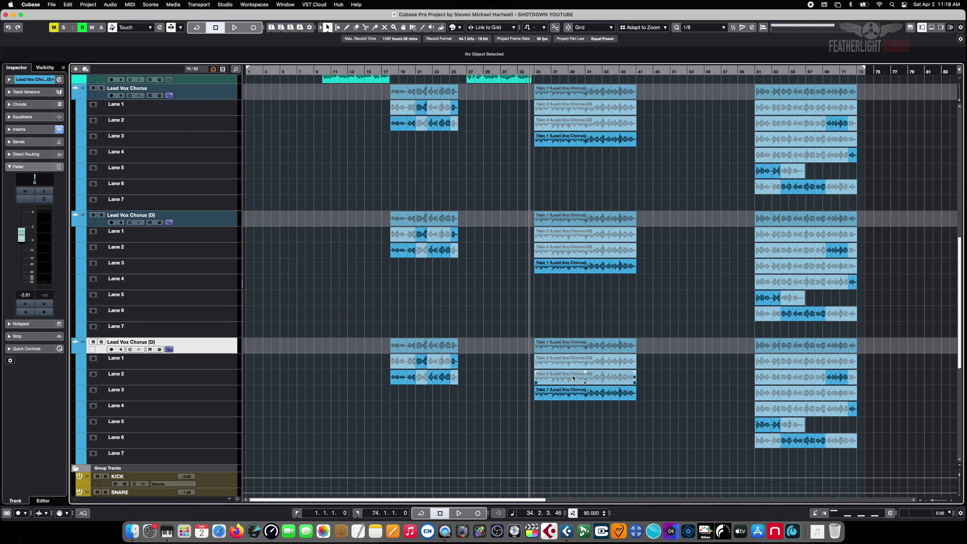
left_click(172, 170)
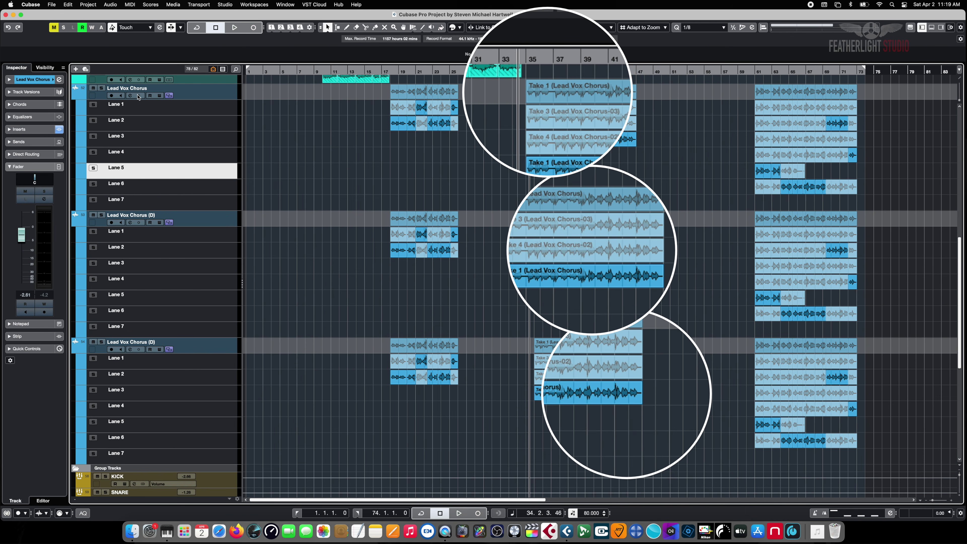
left_click(219, 93)
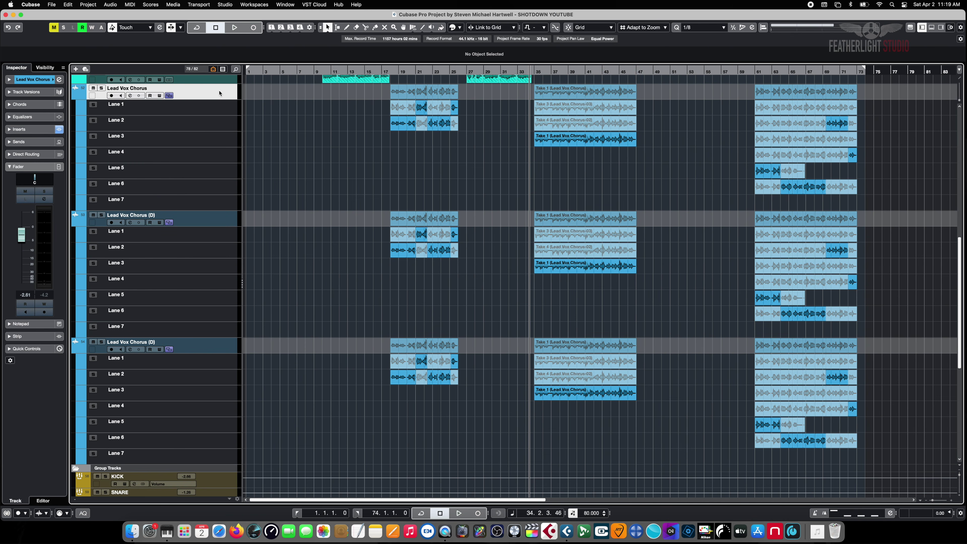
- Rename the two duplicated tracks as Lead Vox Chorus Harm 1 and Lead Vox Chorus Harm 2
double_click(161, 216)
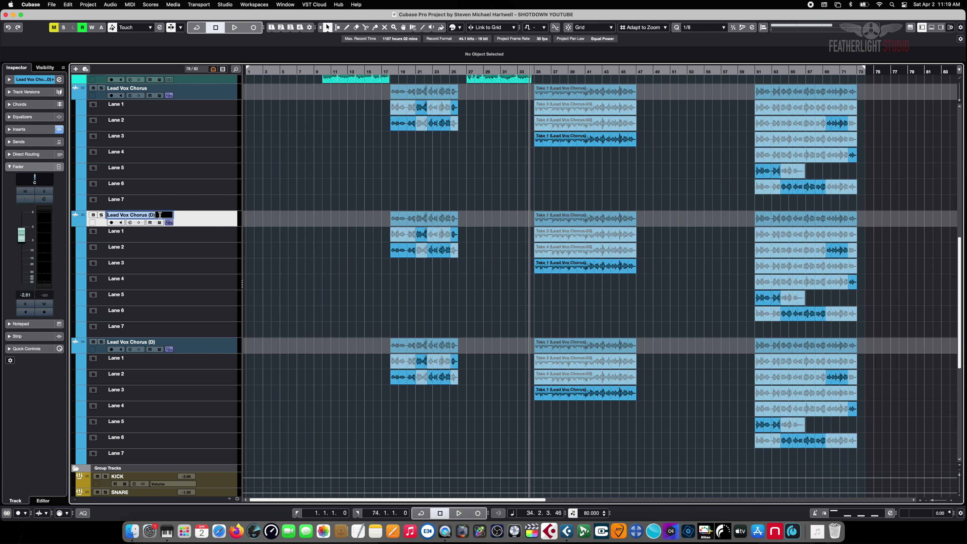
left_click(159, 215)
key("BackSpace")
type("Harm 1")
key("Return")
double_click(154, 346)
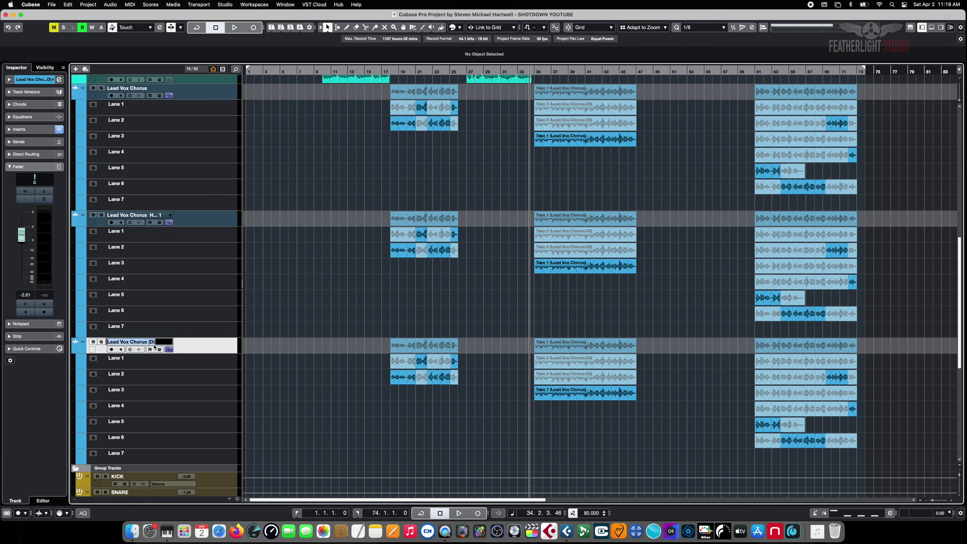
key("Right")
type("Harm 2")
key("Return")
- Activate Take 4 on the Harm 1 track and Take 3 on the Harm 2 track for the second chorus
left_click(570, 144)
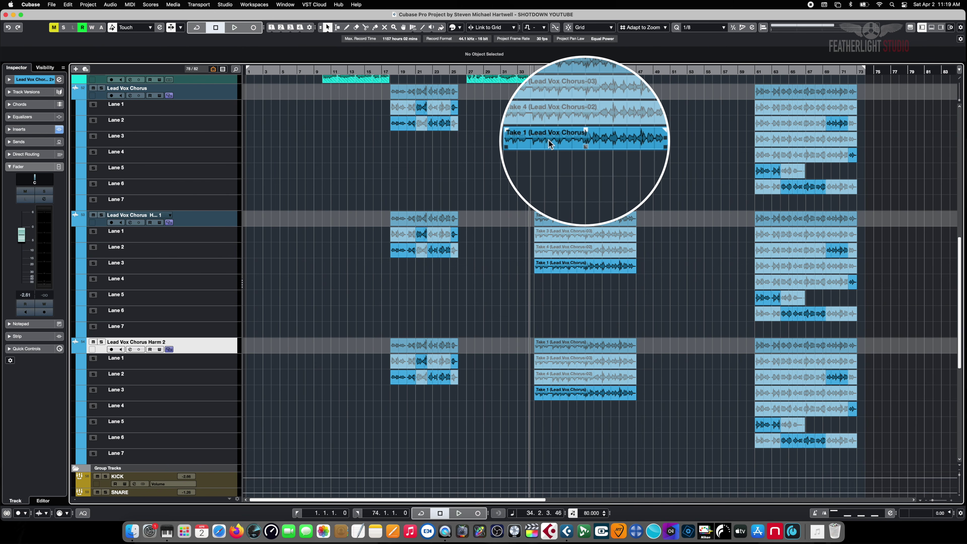
right_click(578, 301)
left_click(578, 302)
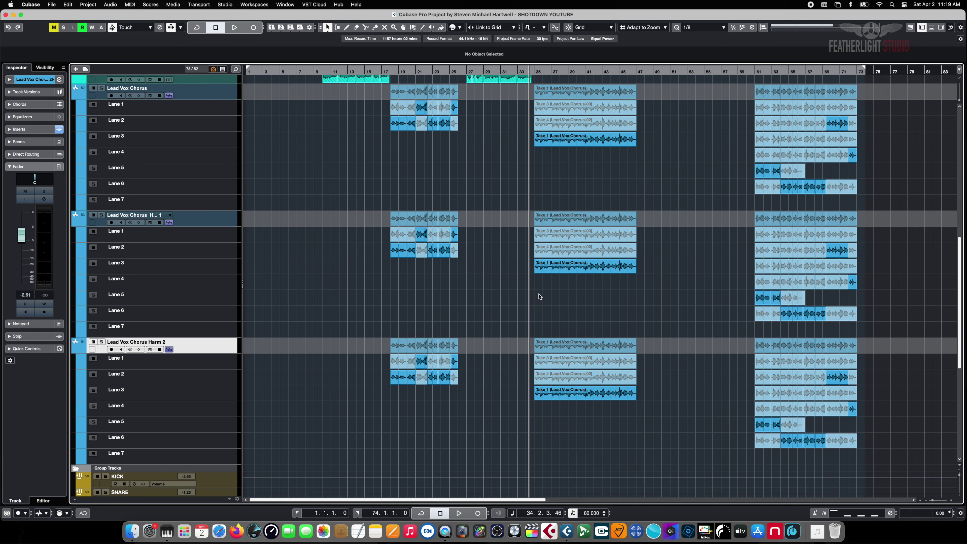
right_click(539, 296)
left_click(617, 298)
left_click(599, 373)
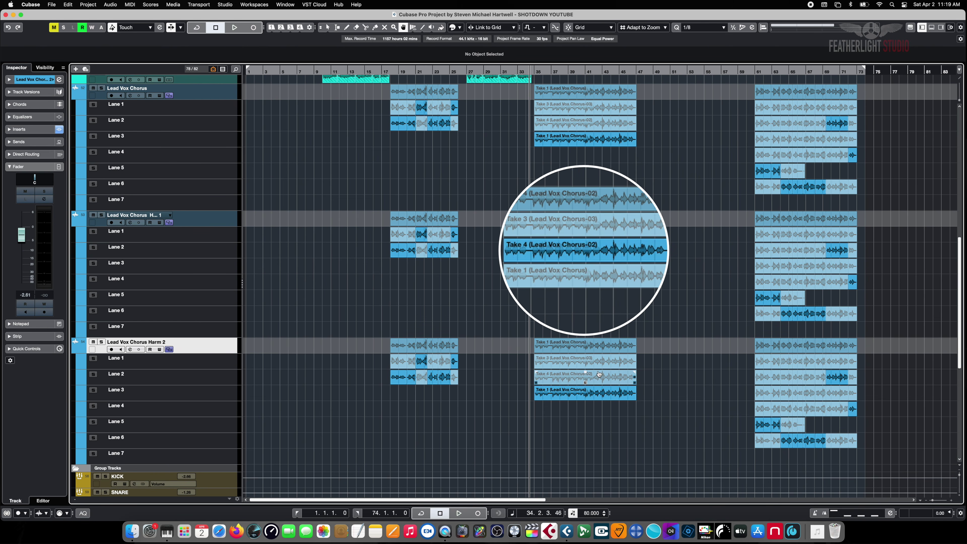
left_click(581, 365)
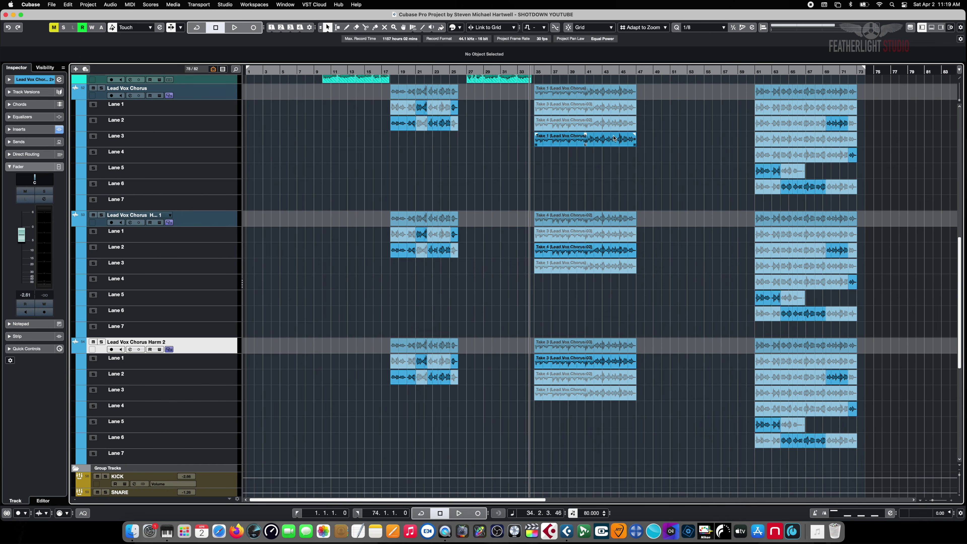
- Check the active second-chorus take on each of the three vocal tracks and play the soloed tracks together
left_click(605, 139)
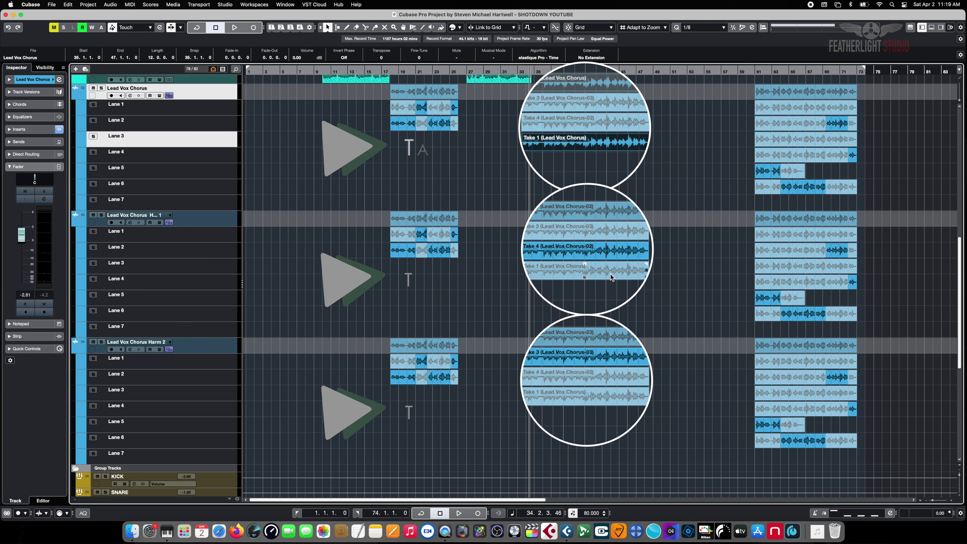
left_click(636, 257)
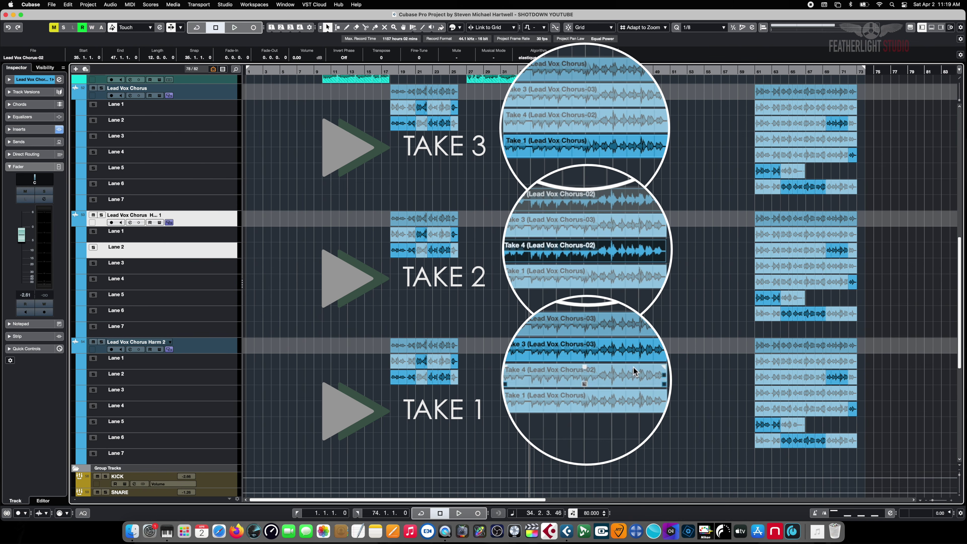
left_click(619, 354)
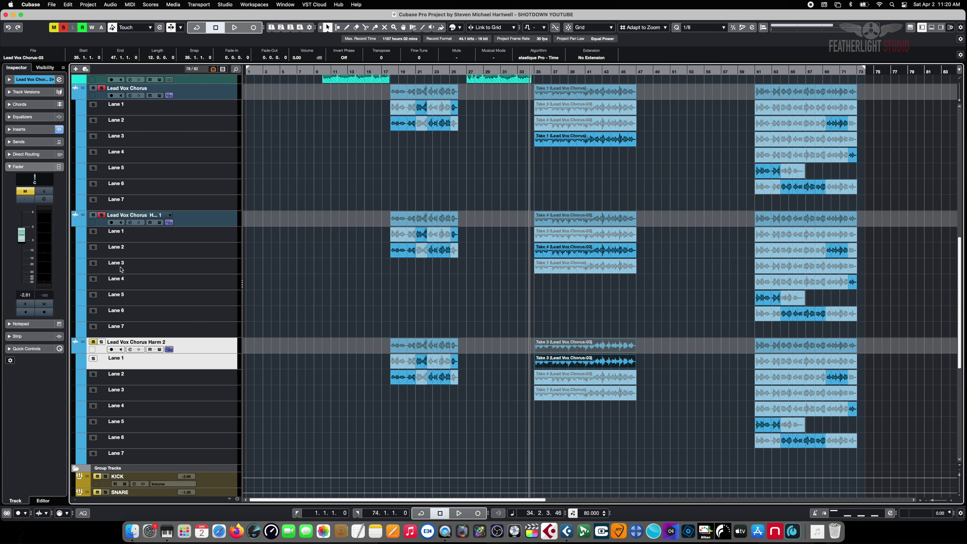
key("space")
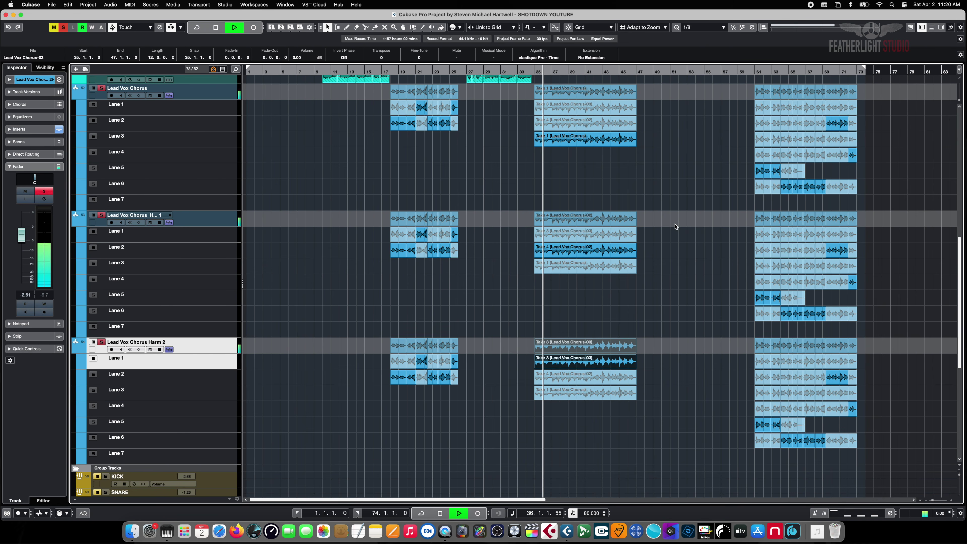
key("space")
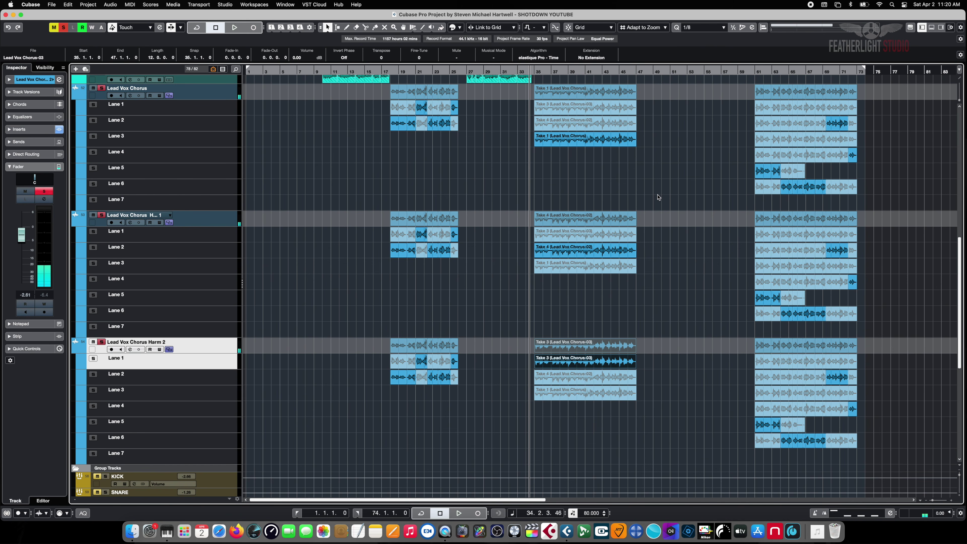
- Select Take 4 on the Harm 1 track and open the Audio Alignment Panel, placing it clear of the second-chorus takes
left_click(655, 190)
left_click(589, 247)
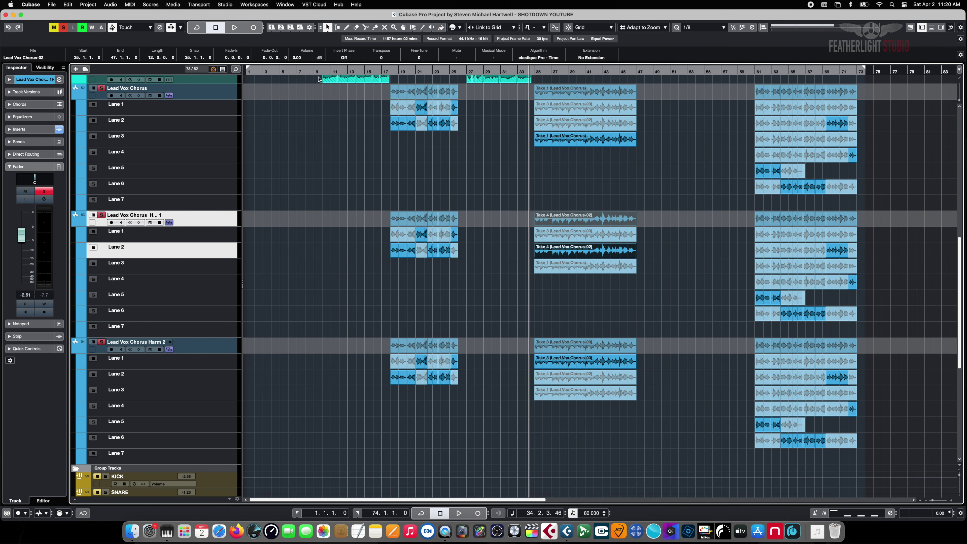
left_click(114, 4)
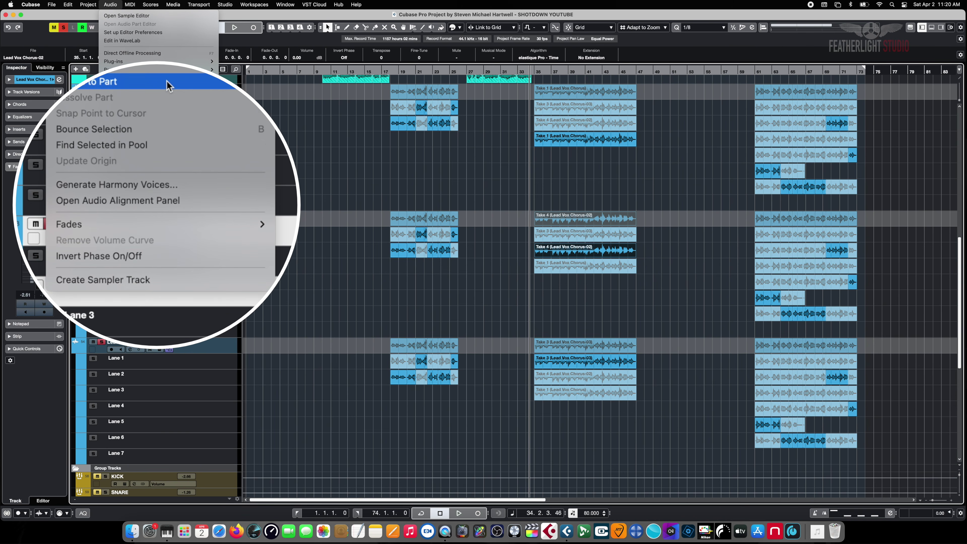
left_click(160, 201)
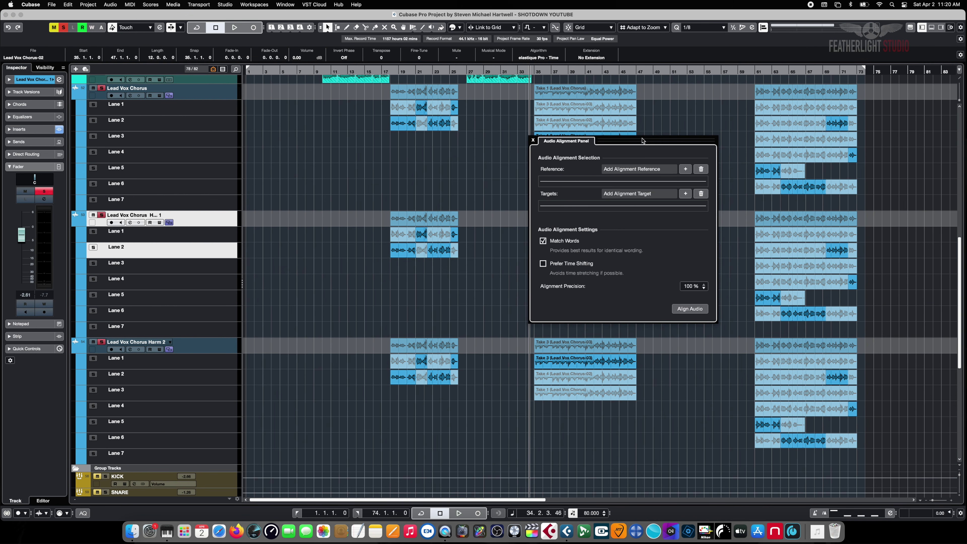
left_click_drag(643, 141, 433, 142)
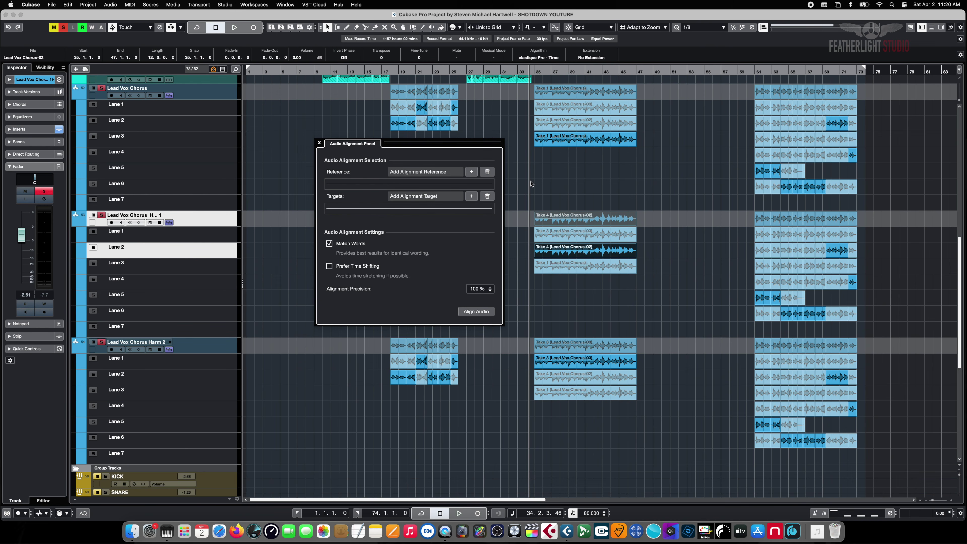
- Align Harm 1's Take 4 to Take 1 of Lead Vox Chorus as the reference, and play the result
left_click(596, 145)
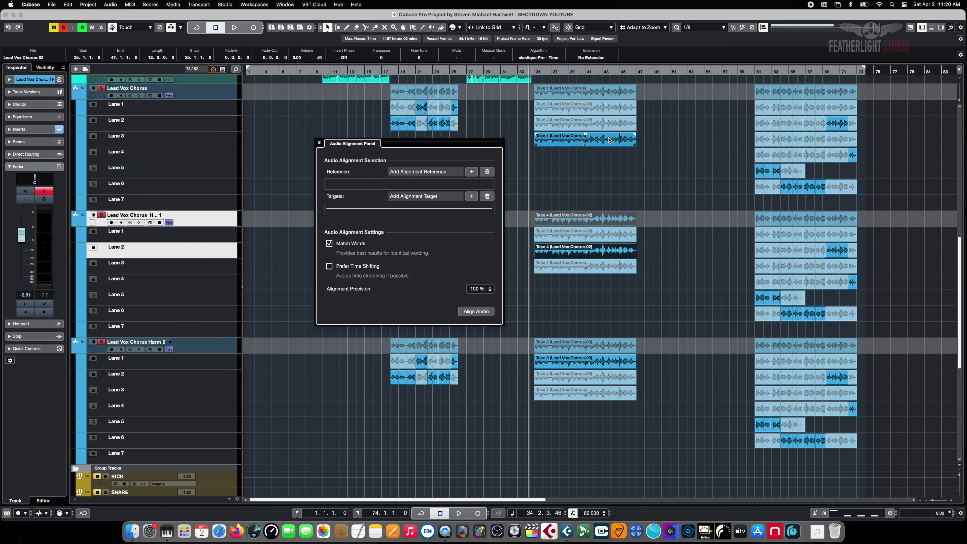
left_click(608, 140)
left_click(471, 173)
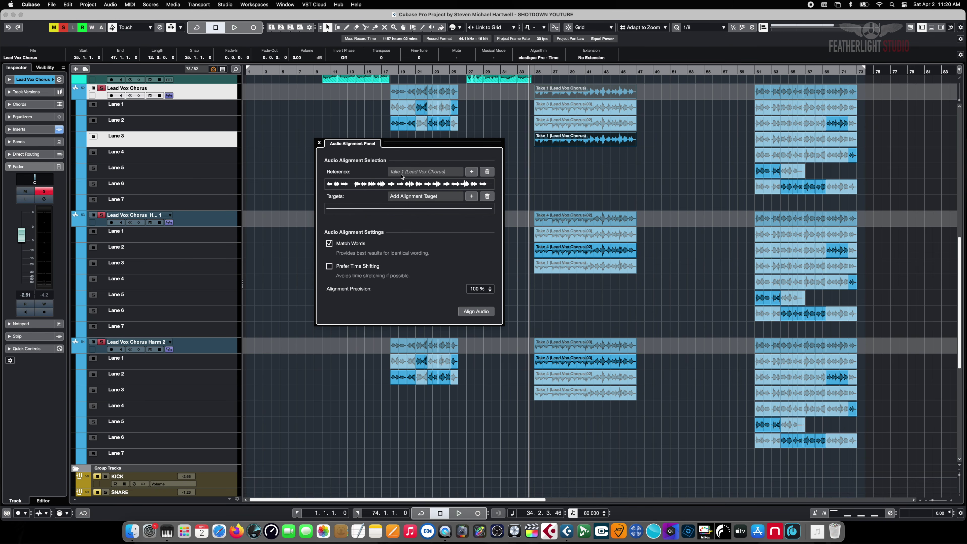
left_click(555, 251)
left_click(472, 195)
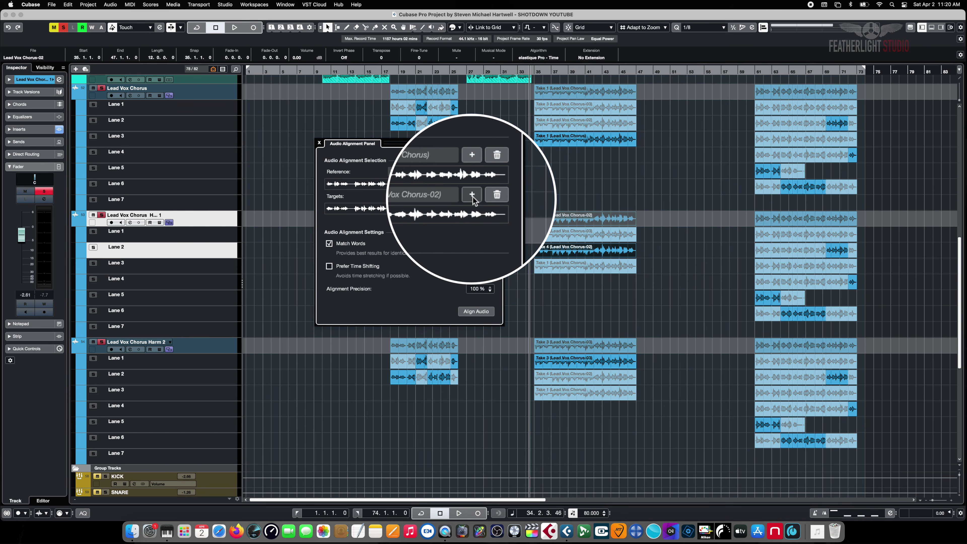
left_click(477, 312)
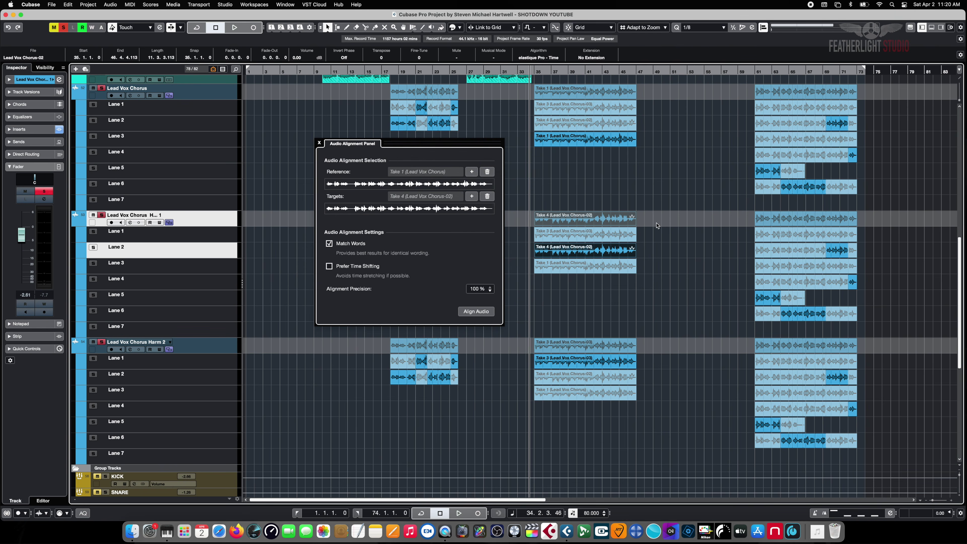
key("space")
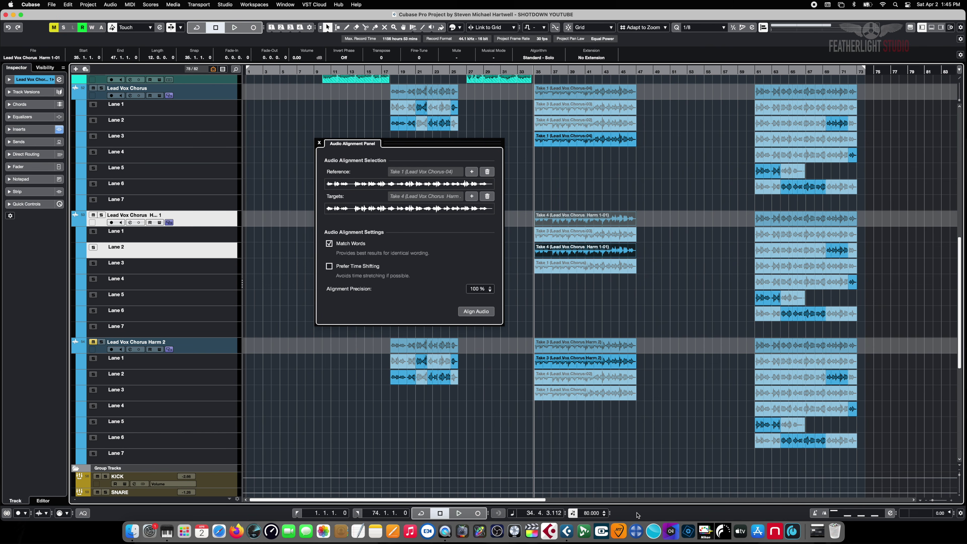
left_click(320, 143)
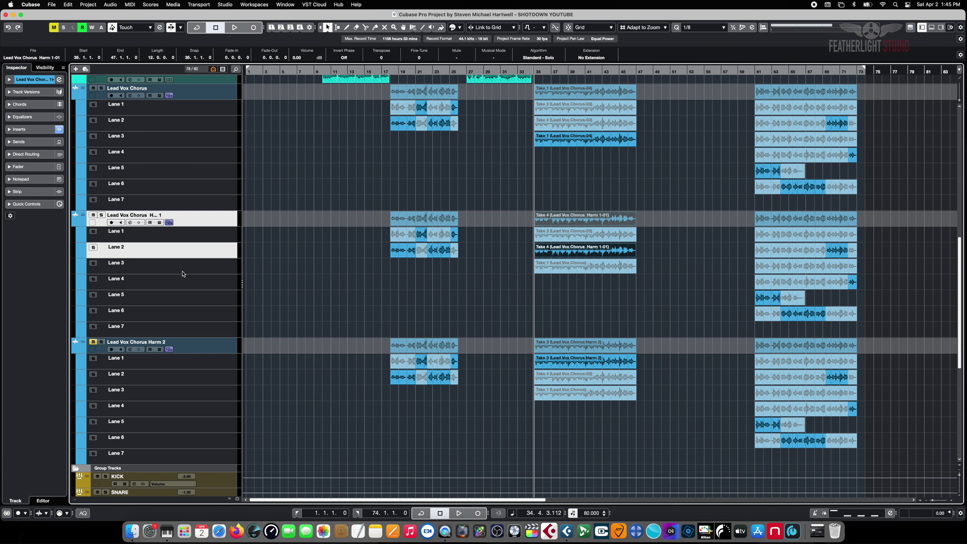
- Open Harm 1's Take 4 in the sample editor and turn on VariAudio editing for it
left_click(193, 342)
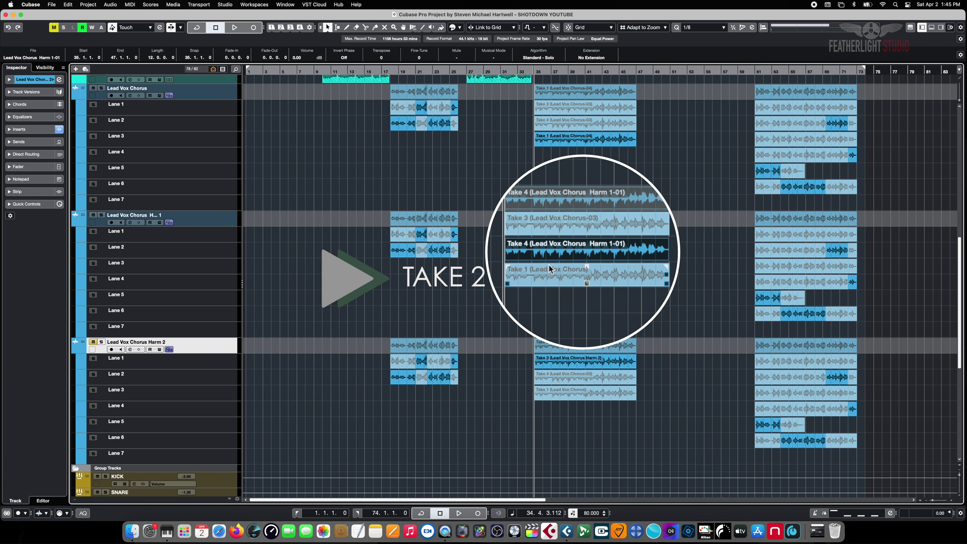
double_click(545, 253)
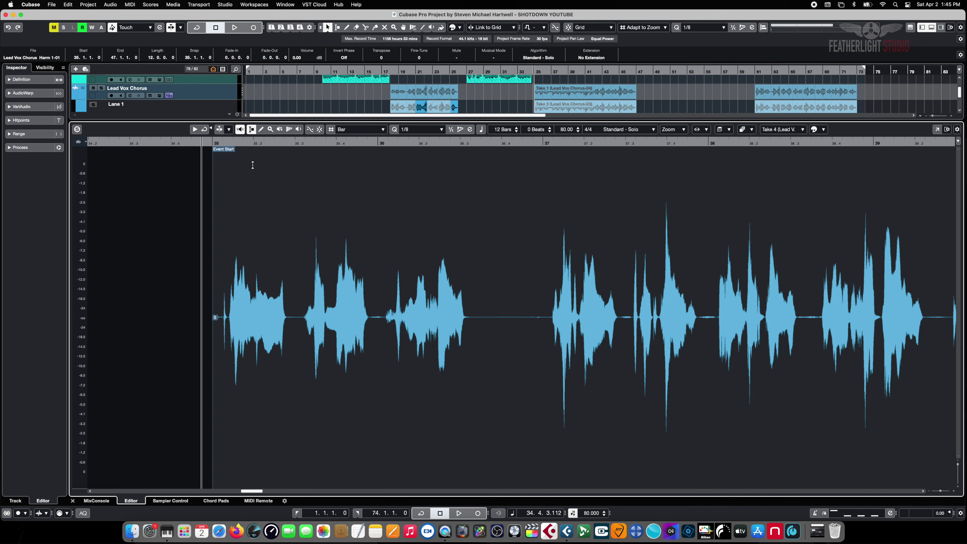
left_click(23, 106)
left_click(10, 123)
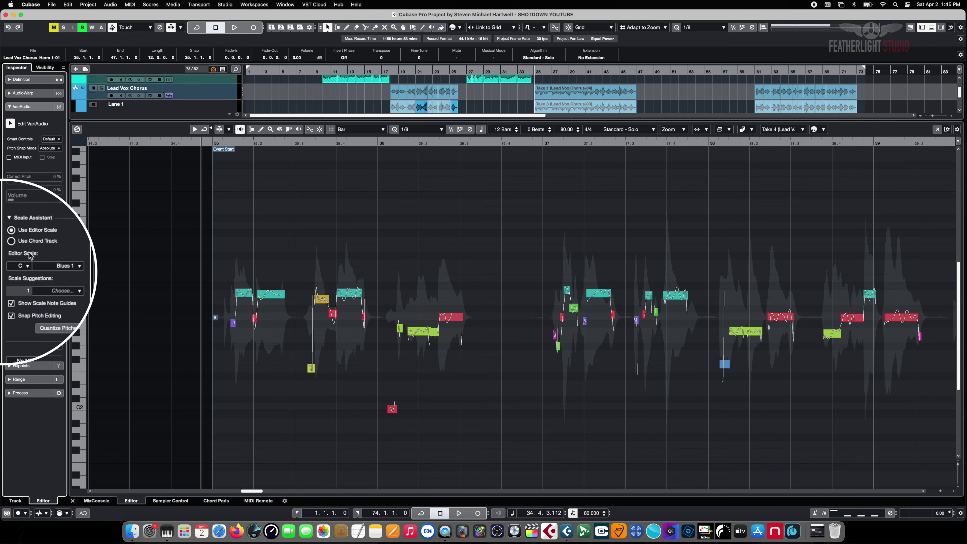
- Set the Scale Assistant's editor scale to C and Blues 1, keeping the scale note guides shown
left_click(49, 261)
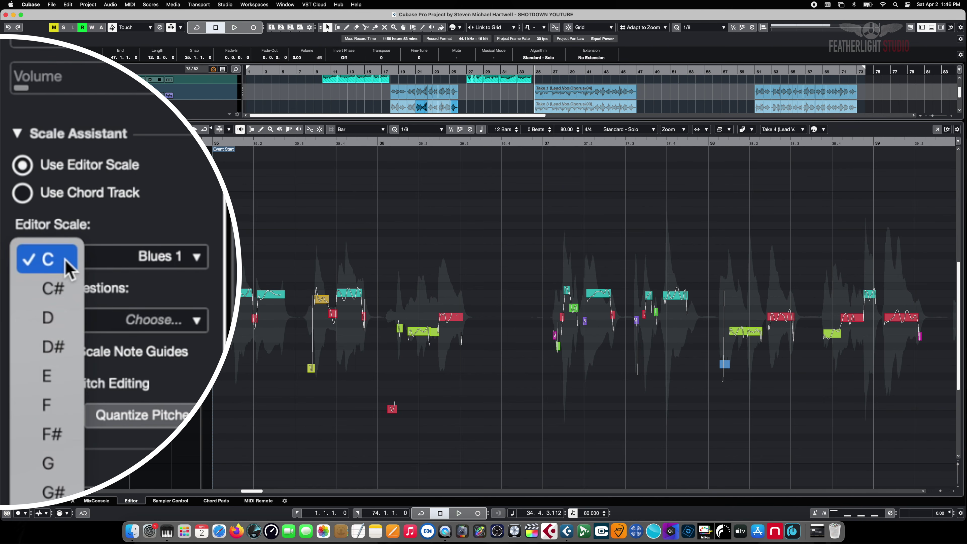
left_click(50, 263)
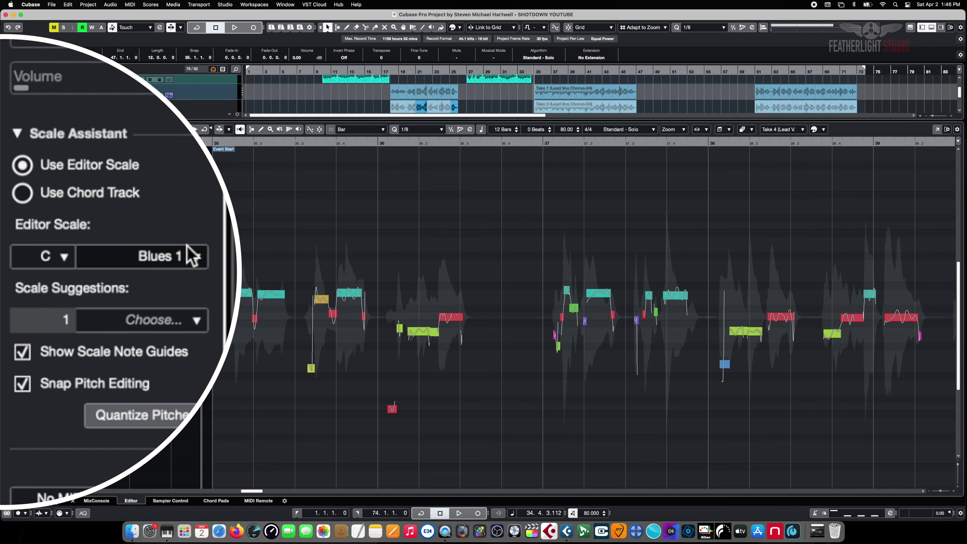
left_click(194, 263)
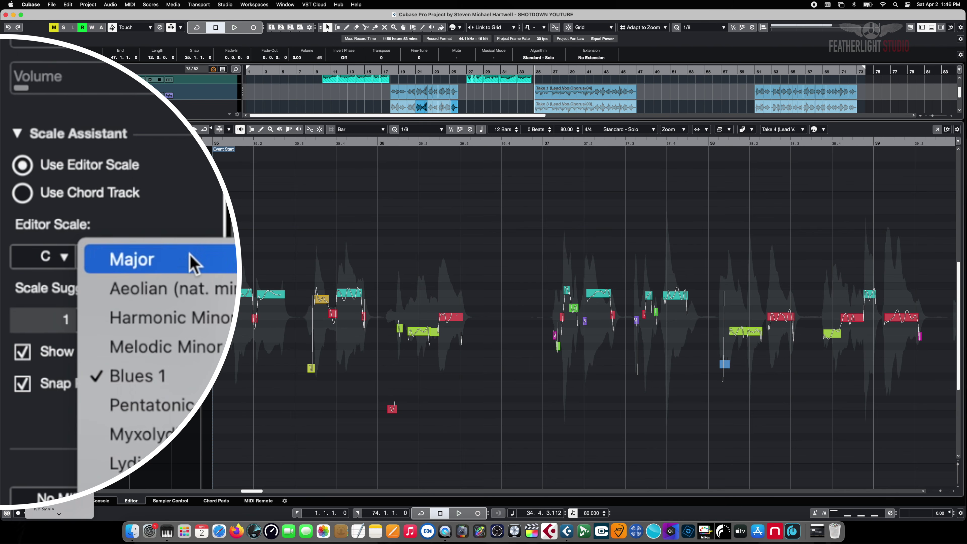
left_click(139, 375)
left_click(23, 355)
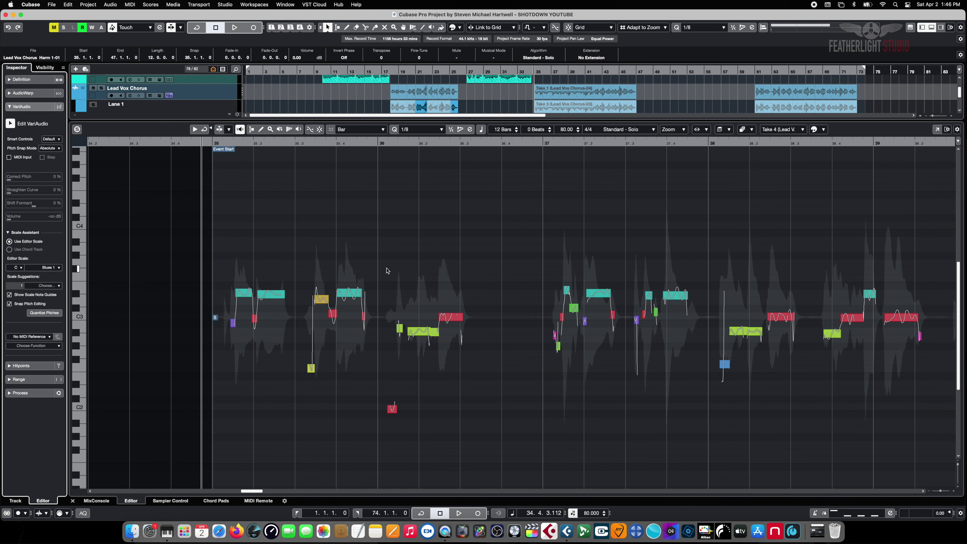
- Raise all pitch segments of Harm 1's Take 4 within the scale, bringing the opening notes to G3, and play the result
key("super+a")
key("Up")
key("Up")
key("Up")
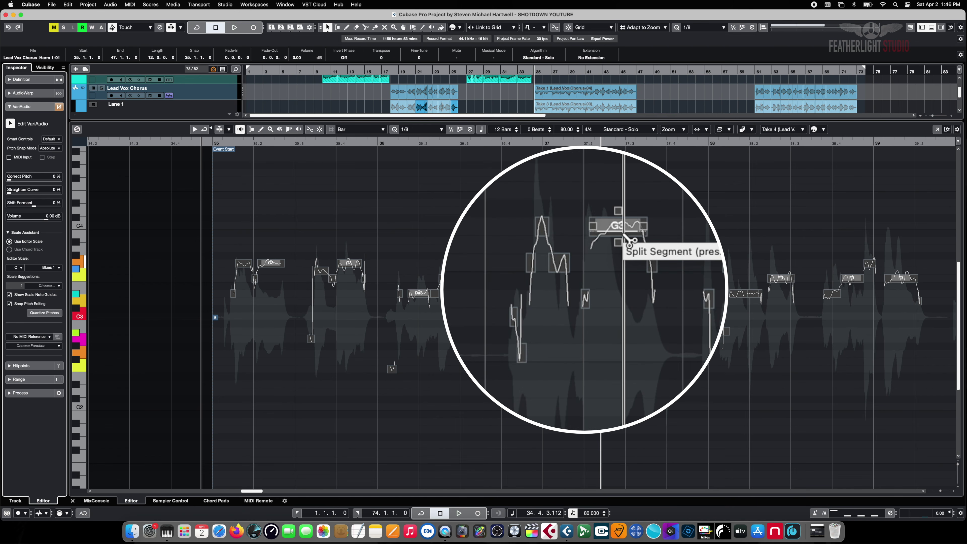
left_click(624, 236)
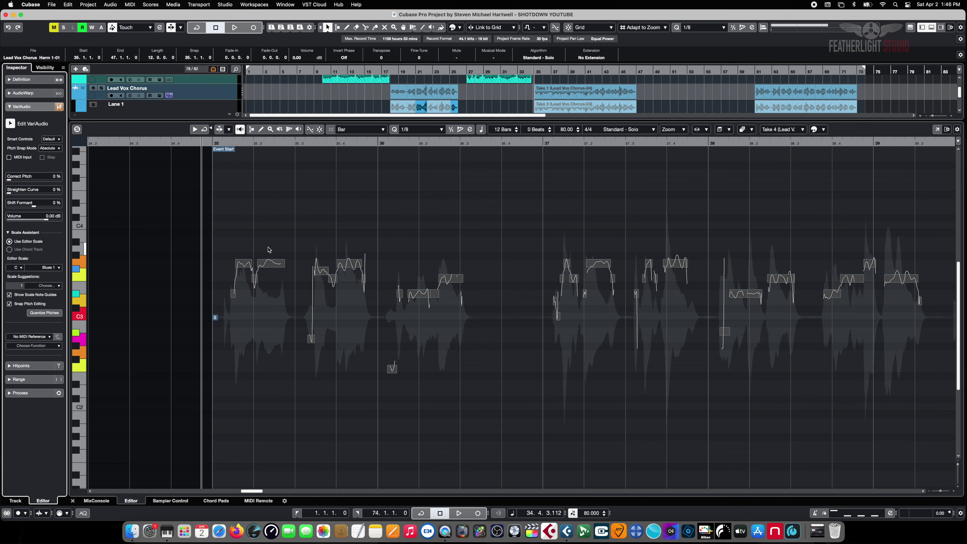
key("space")
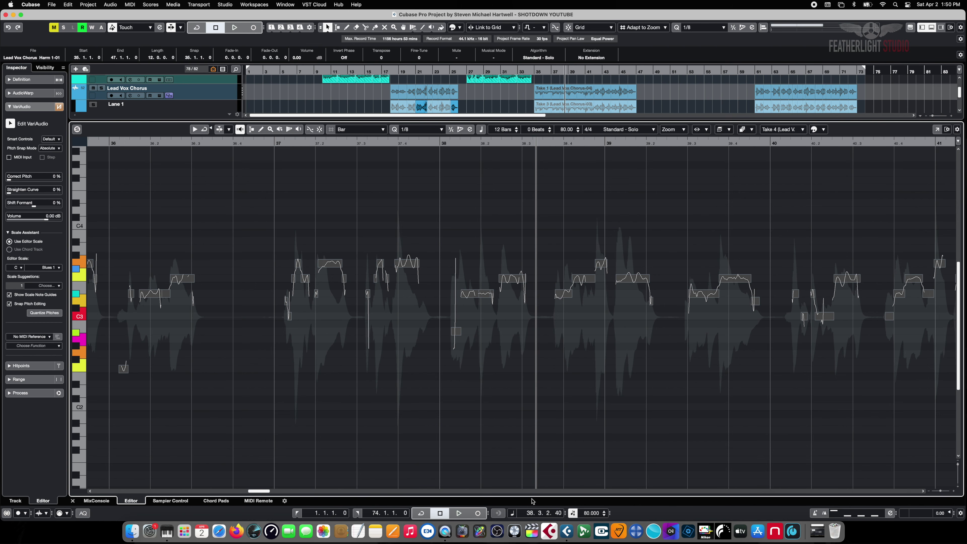
- Replay from just before bar 38, lower the long F3 segment after bar 39 to D#3 with its curve straightened 24%, and play it
left_click(430, 143)
key("space")
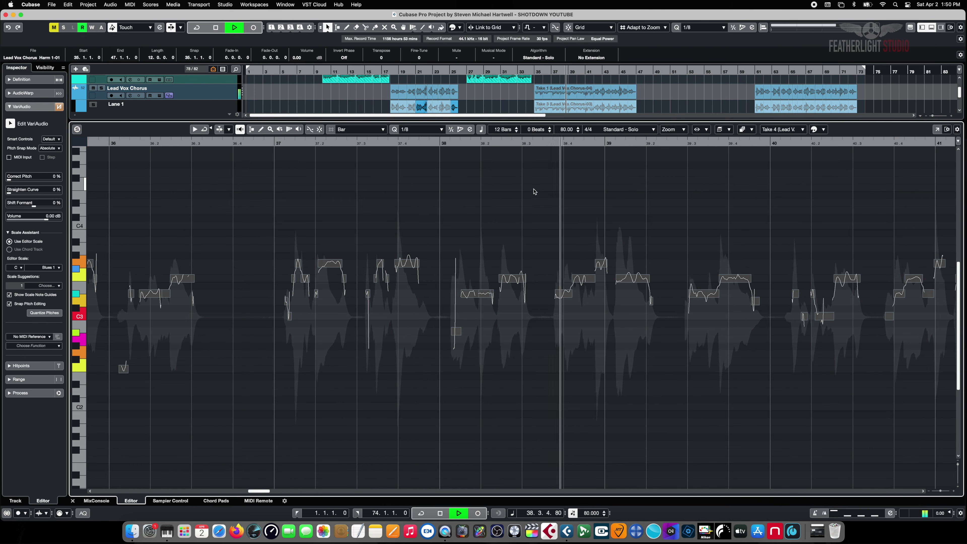
key("space")
left_click(670, 268)
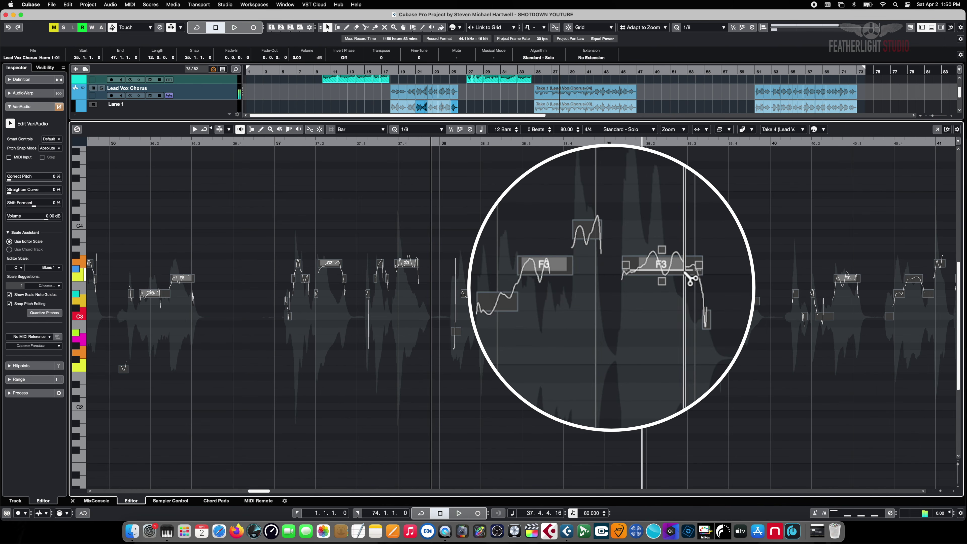
left_click(678, 268)
key("Down")
key("space")
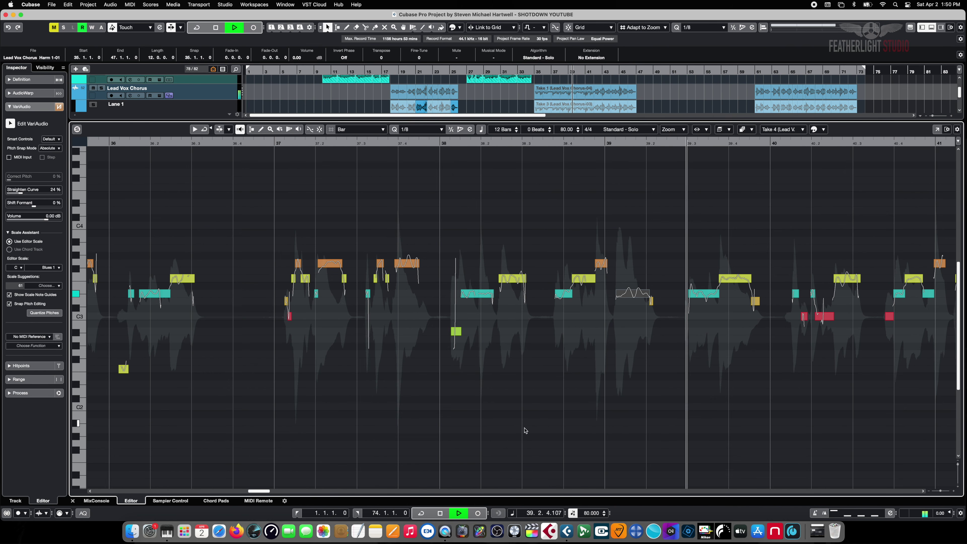
- Lower the long F3 segment just after bar 41 to D#3 with its curve straightened 25%
left_click_drag(257, 493, 268, 487)
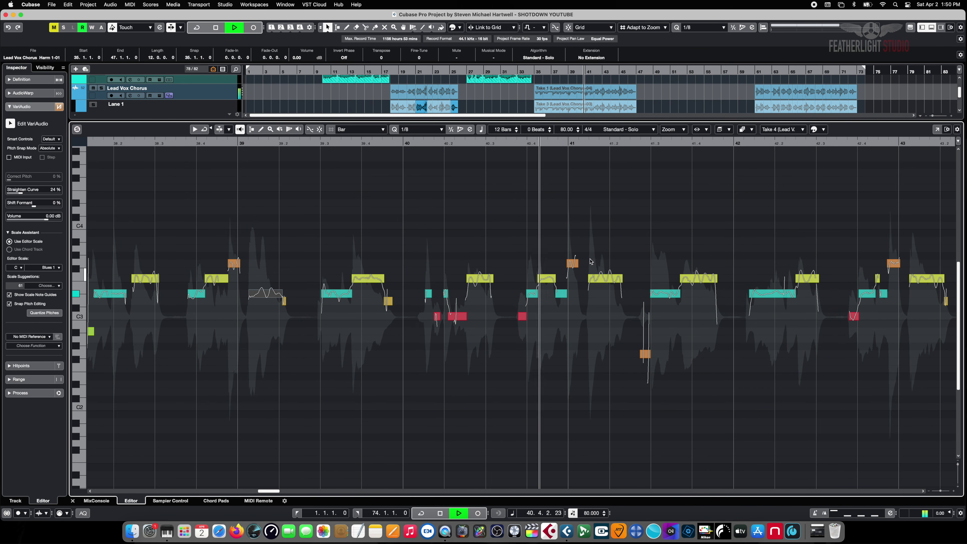
key("space")
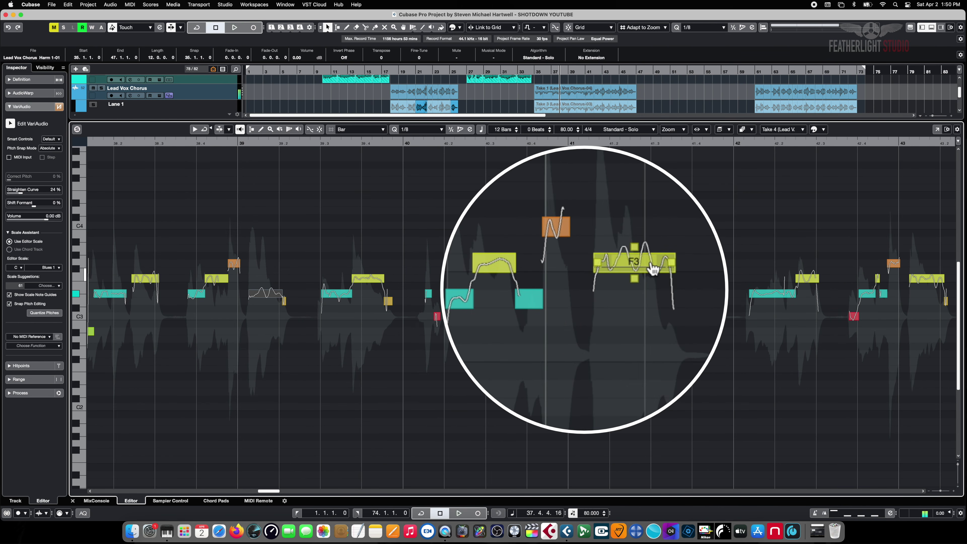
left_click(651, 269)
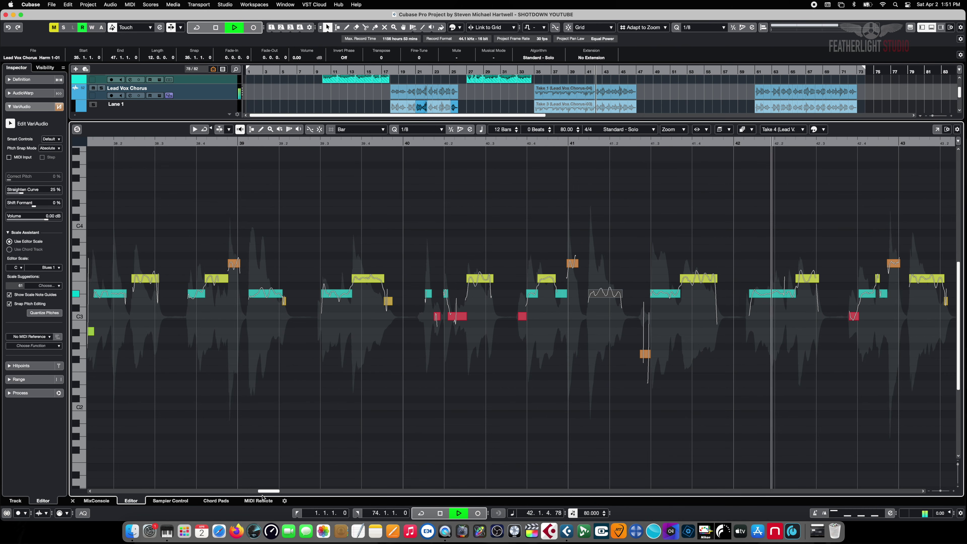
- Lower the long F3 segment just after bar 43 to D#3 and play the result
left_click_drag(266, 491, 281, 491)
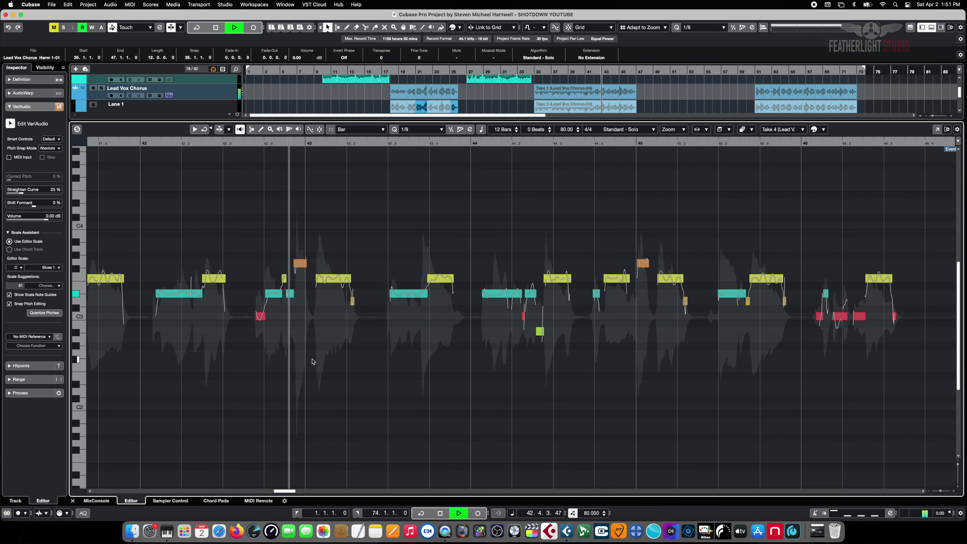
key("space")
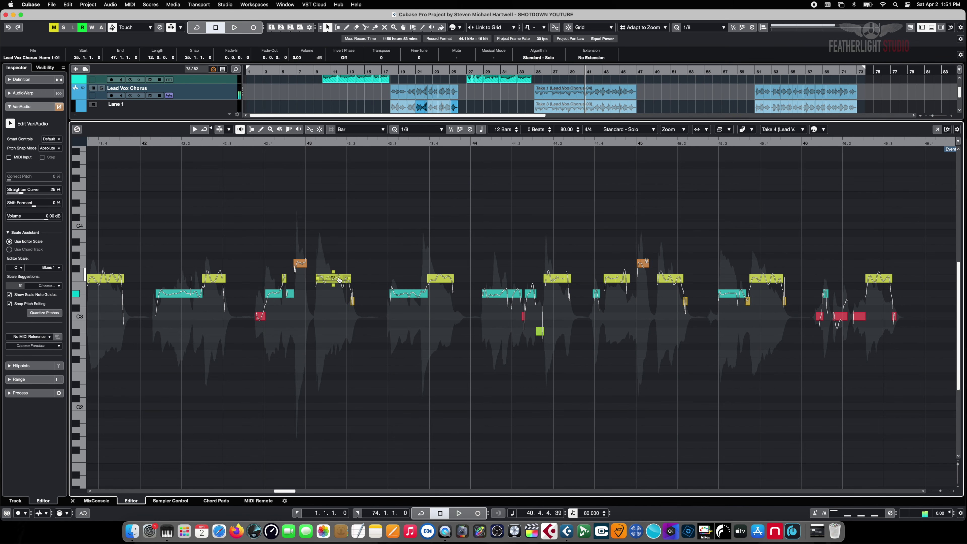
left_click(339, 279)
key("Down")
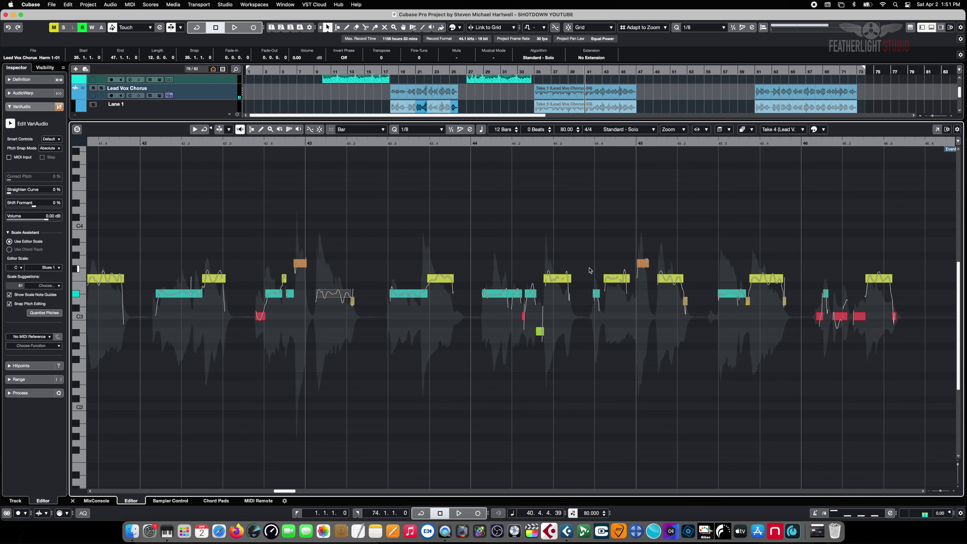
key("space")
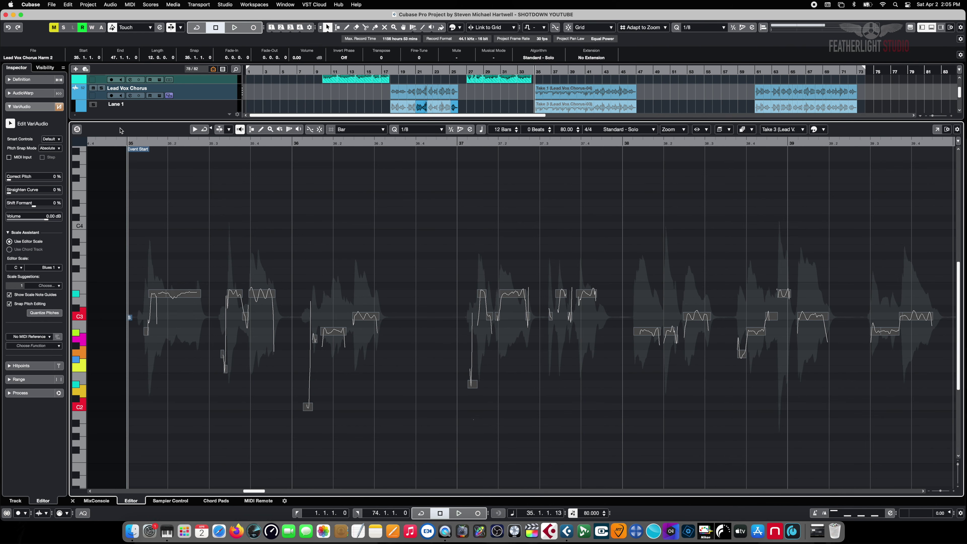
- Audition Harm 2's Take 3 from bar 35, lower all its pitch segments until the opening notes sit on C3, and play it
key("space")
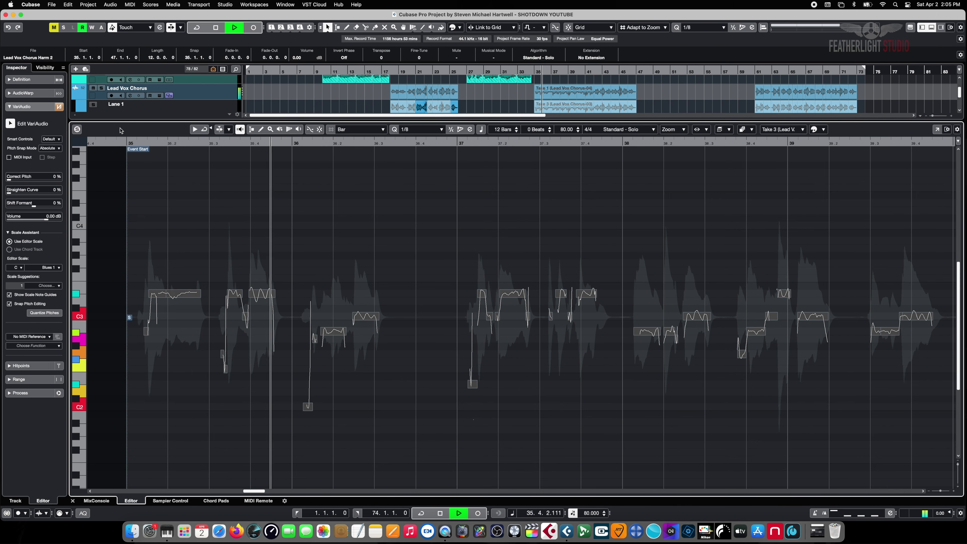
key("space")
key("Down")
key("Down")
key("Down")
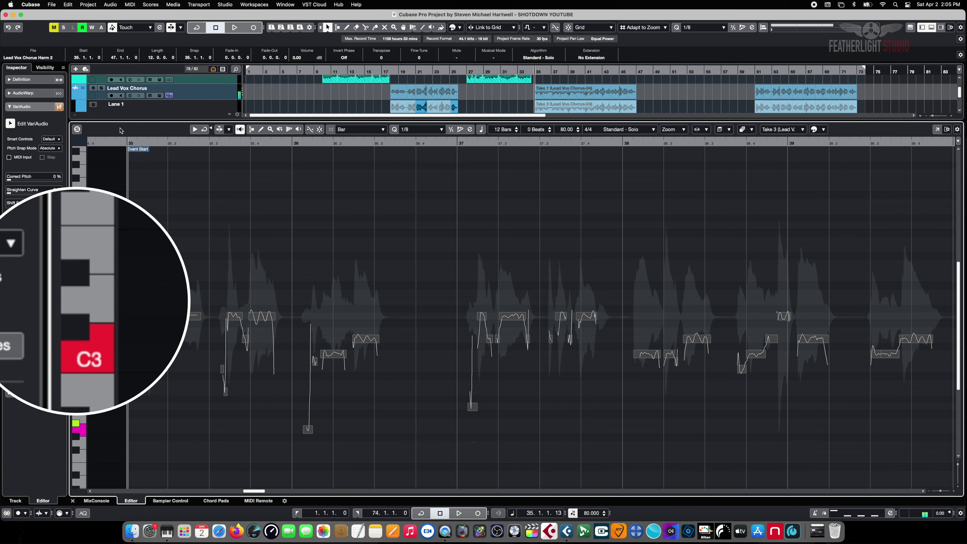
key("space")
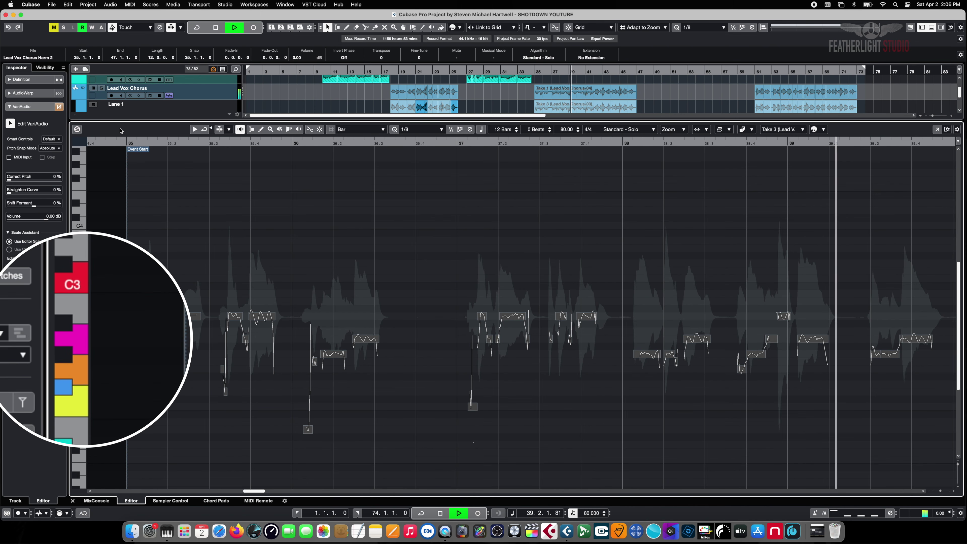
- Try lowering all of Harm 2's Take 3 segments further below C3 and play the lower version
key("space")
key("Down")
key("Down")
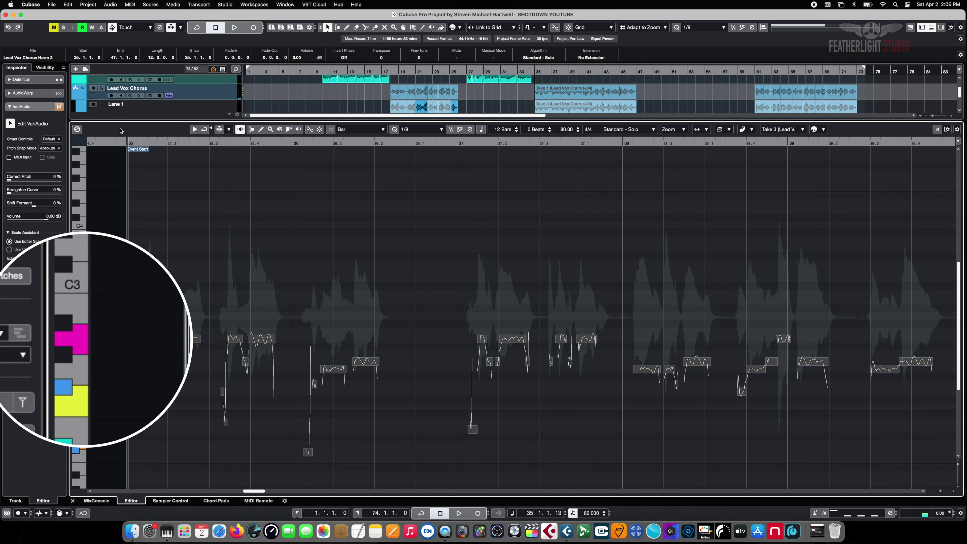
key("Down")
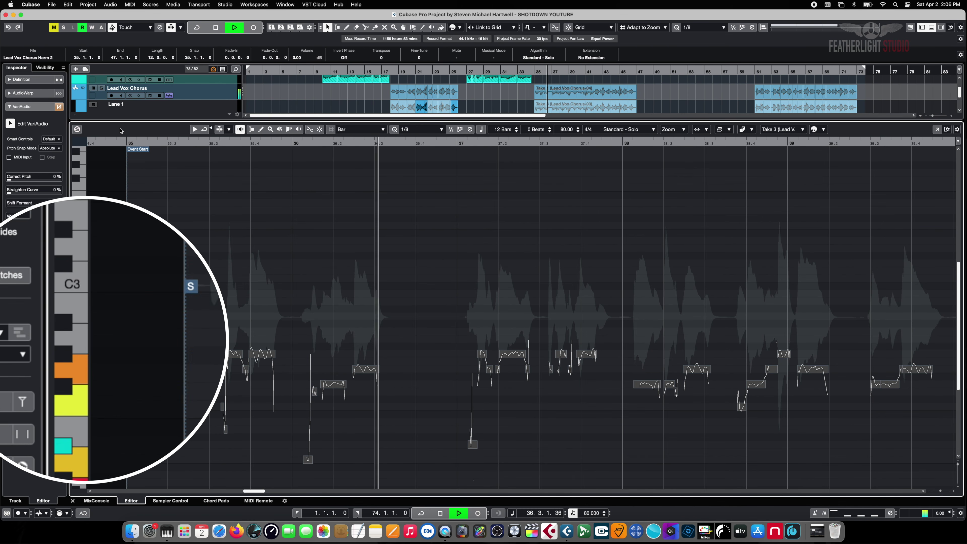
key("space")
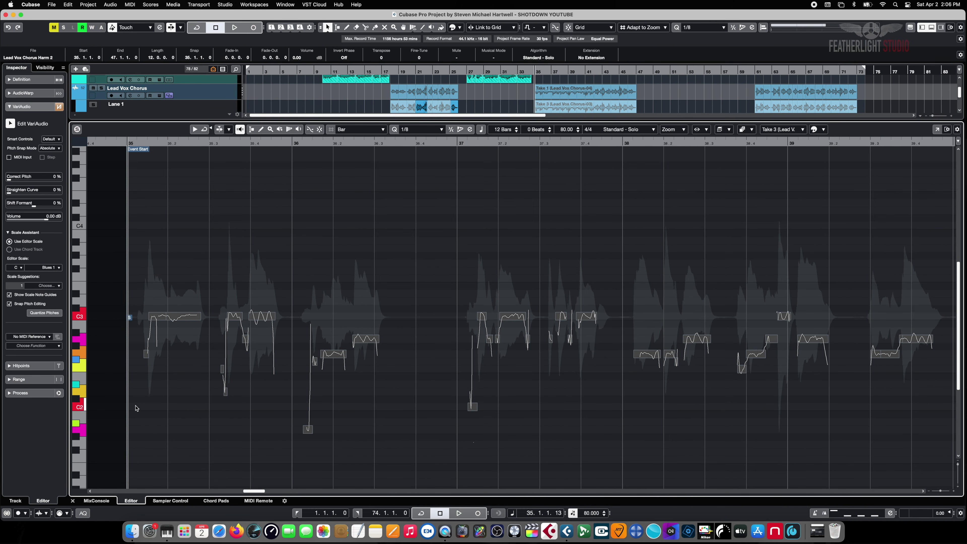
- Close the sample editor, play the three vocal tracks together and lower the Harm 2 track's volume to -7.13
left_click(73, 501)
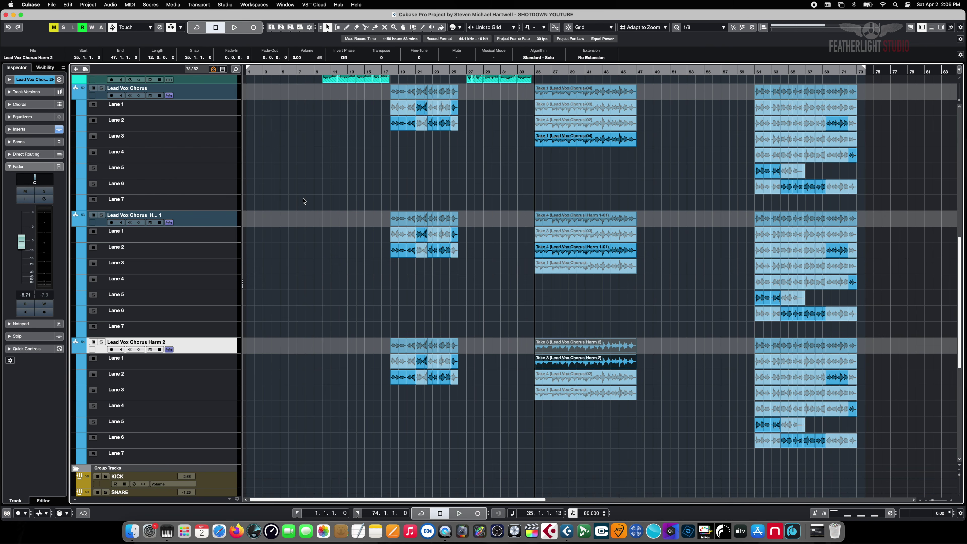
key("space")
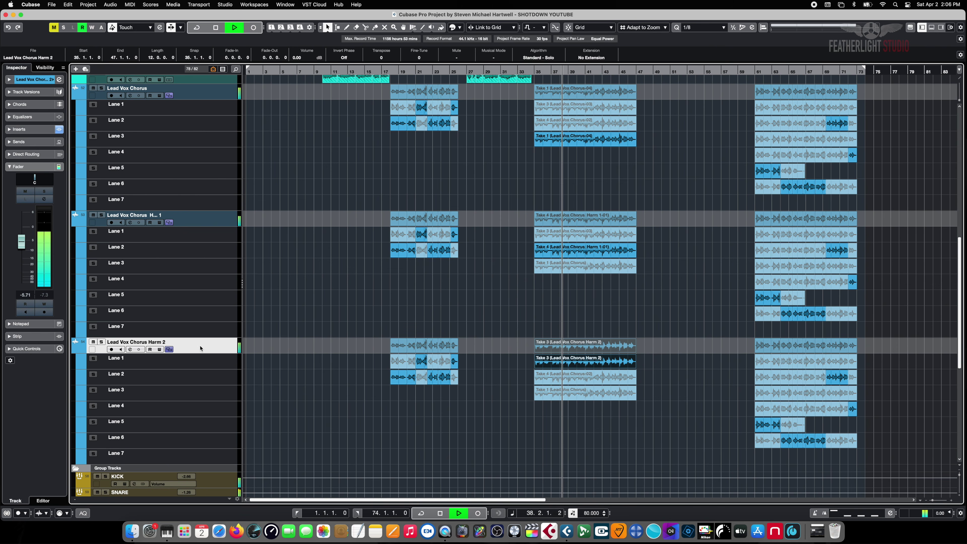
left_click_drag(21, 243, 22, 249)
key("space")
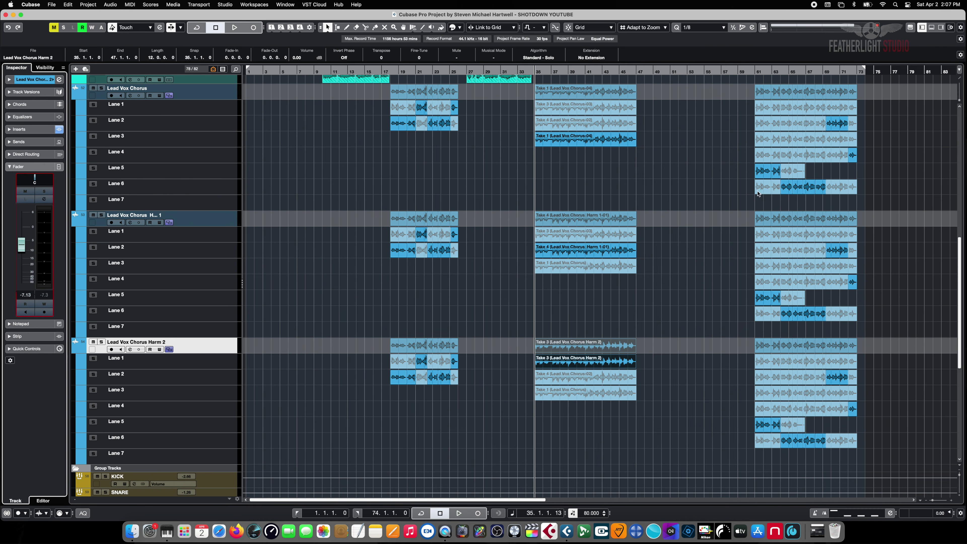
- Open Harm 2's Take 3 in the sample editor and check its Scale Assistant scale choice
double_click(574, 364)
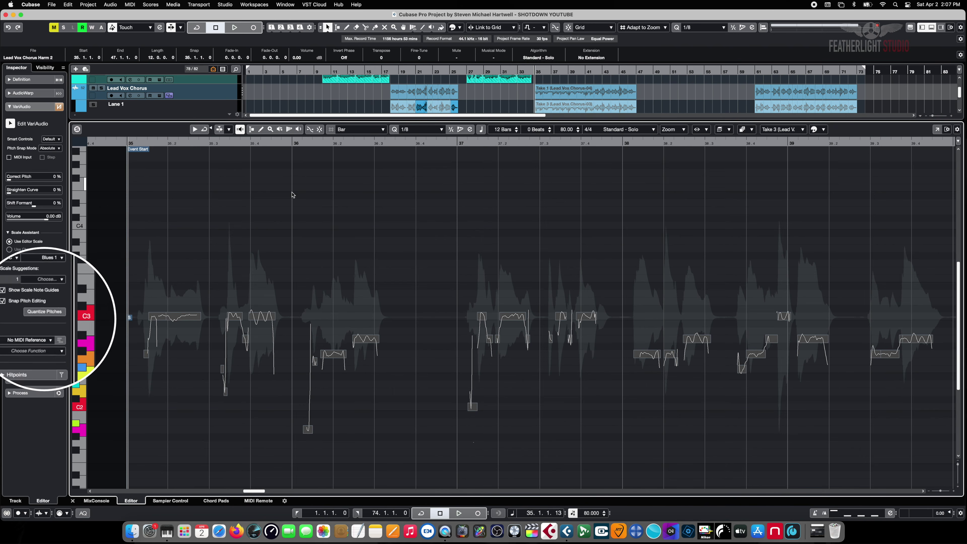
left_click(64, 266)
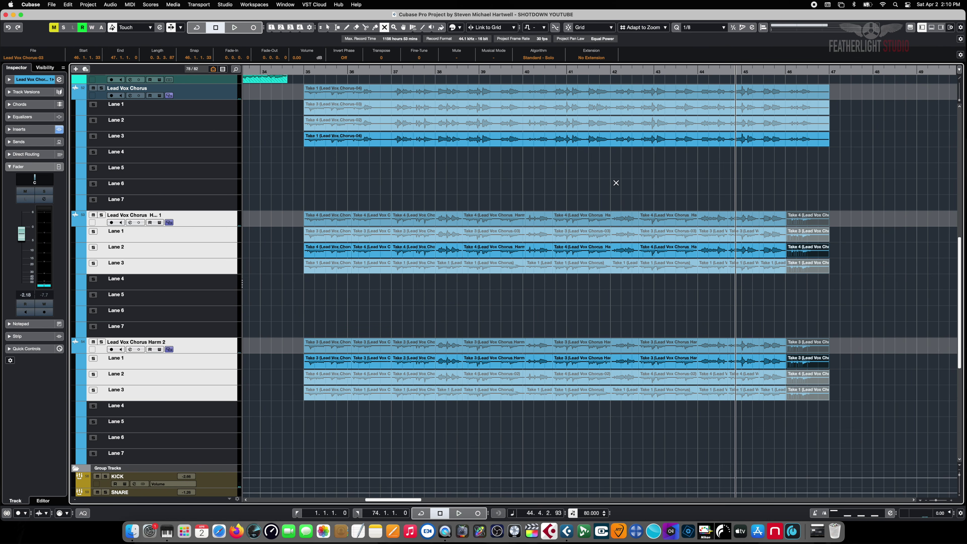
- Play from just before bar 35 and mute the slices starting at bar 36 in Harm 1's Take 4 and Harm 2's Take 3
left_click(301, 71)
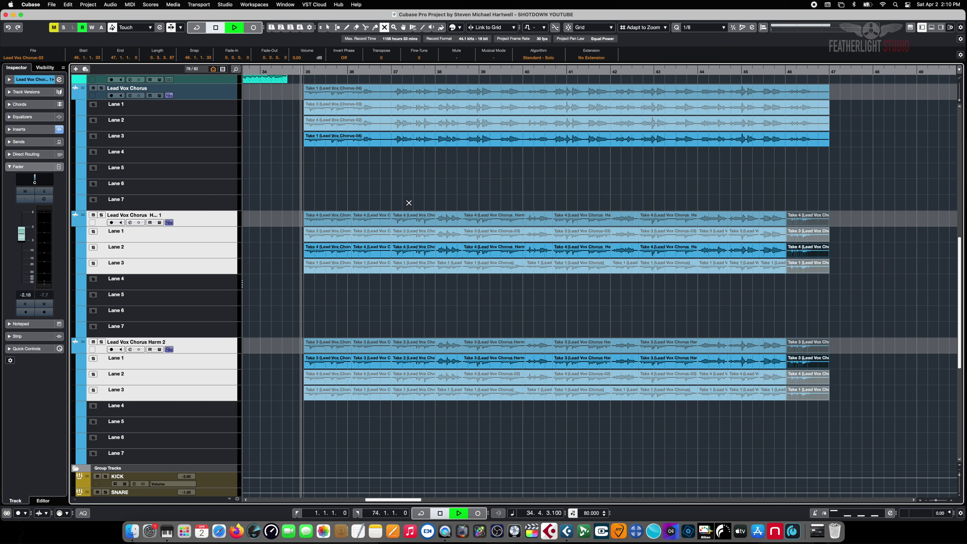
key("space")
left_click(375, 253)
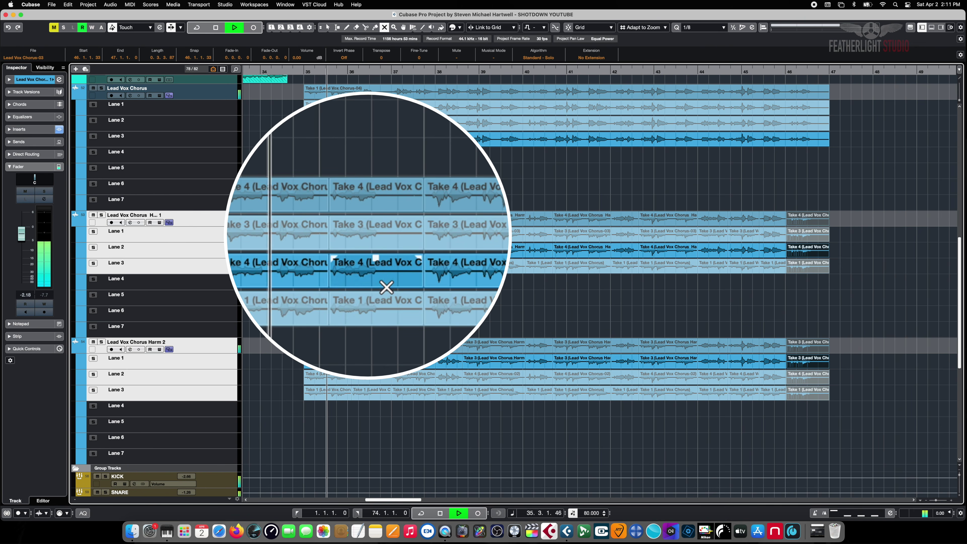
left_click(375, 254)
left_click(377, 360)
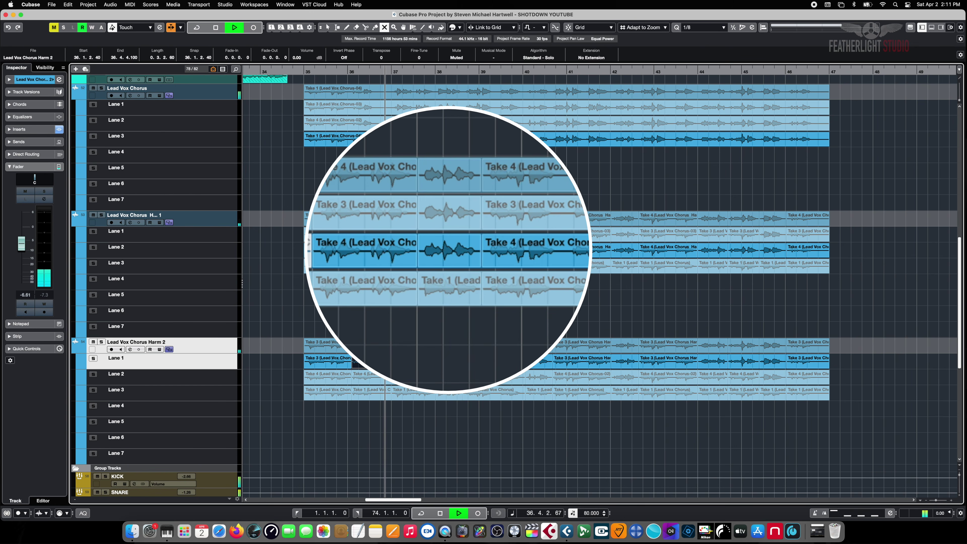
- Mute the short slices near bars 38, 40 and 42 in both Harm 1's Take 4 and Harm 2's Take 3
left_click(473, 254)
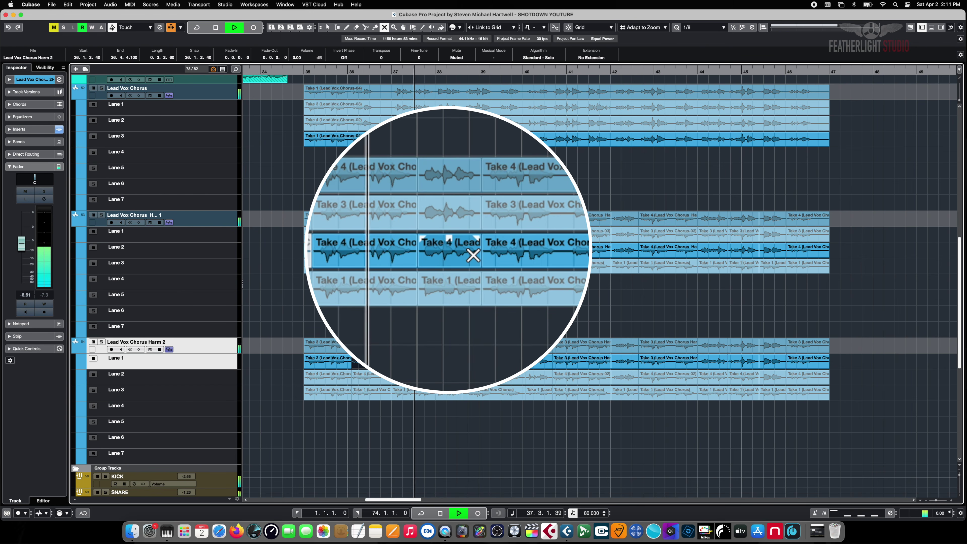
left_click(459, 252)
left_click(454, 361)
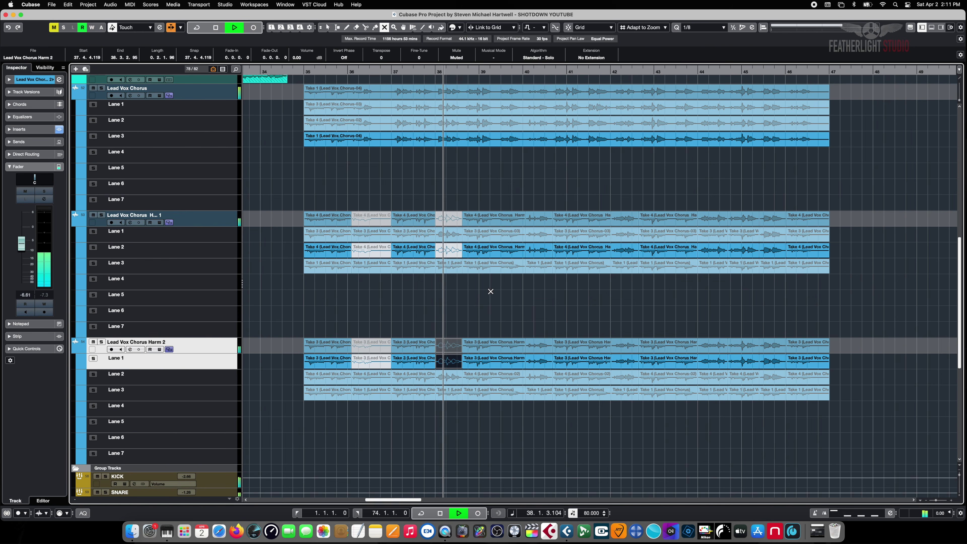
left_click(543, 360)
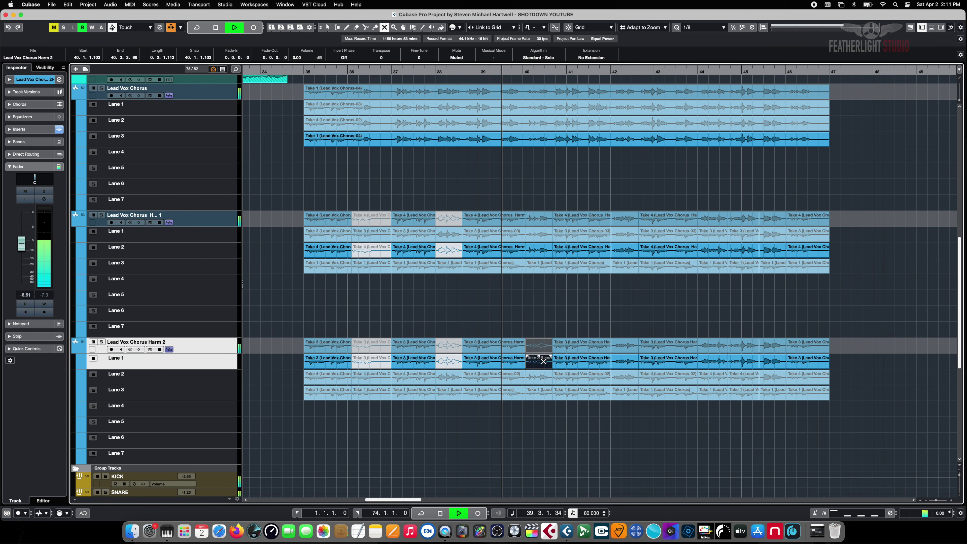
left_click(539, 250)
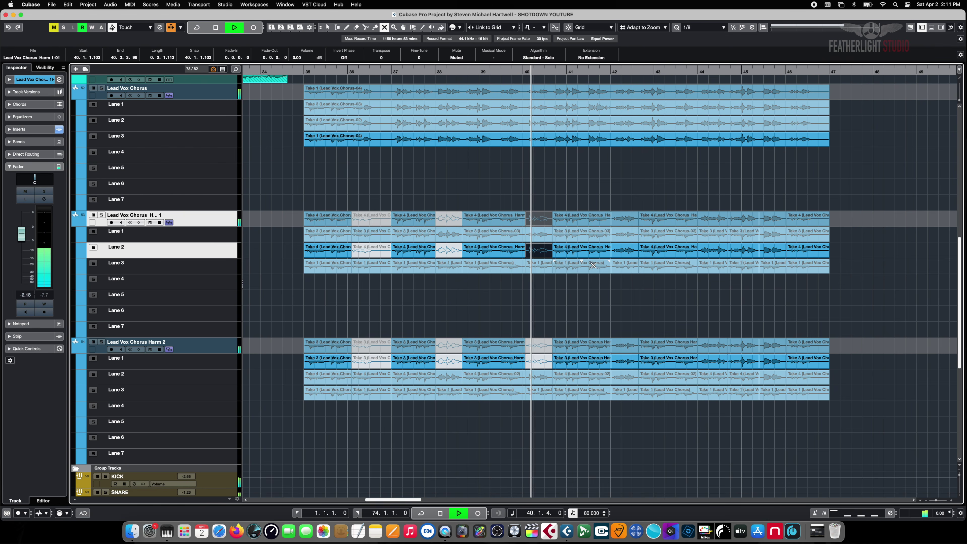
left_click(625, 361)
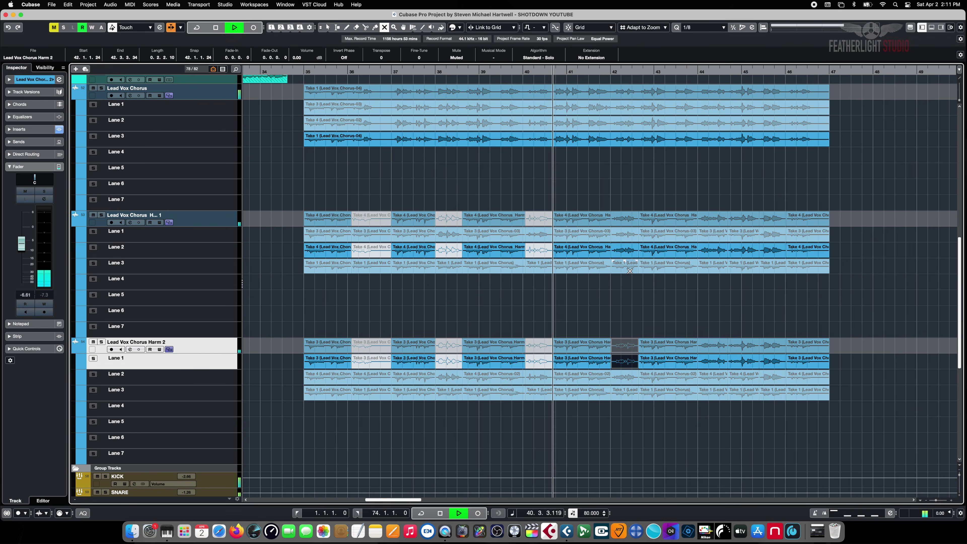
left_click(628, 249)
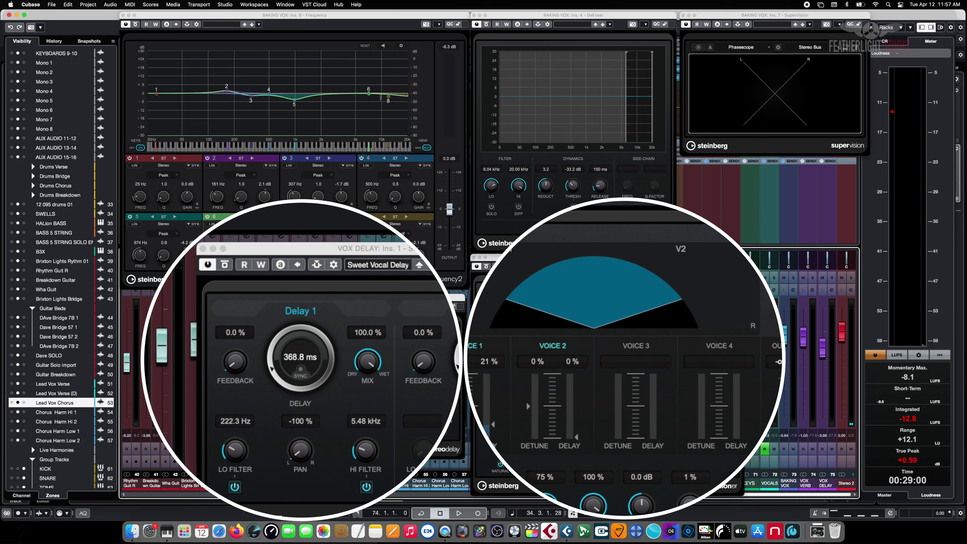
- Play the song mix with the vocal EQ, de-esser, stereo delay and cloner plug-ins open
key("space")
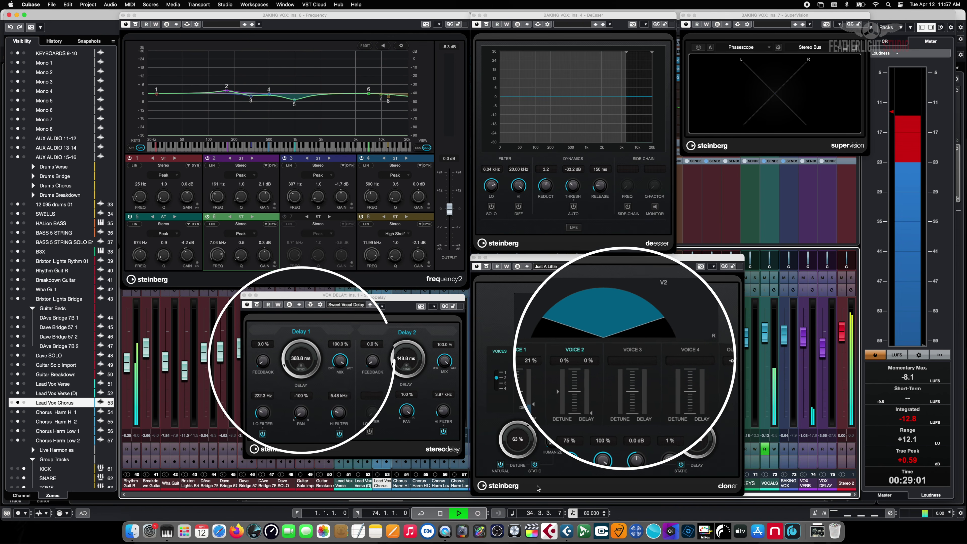